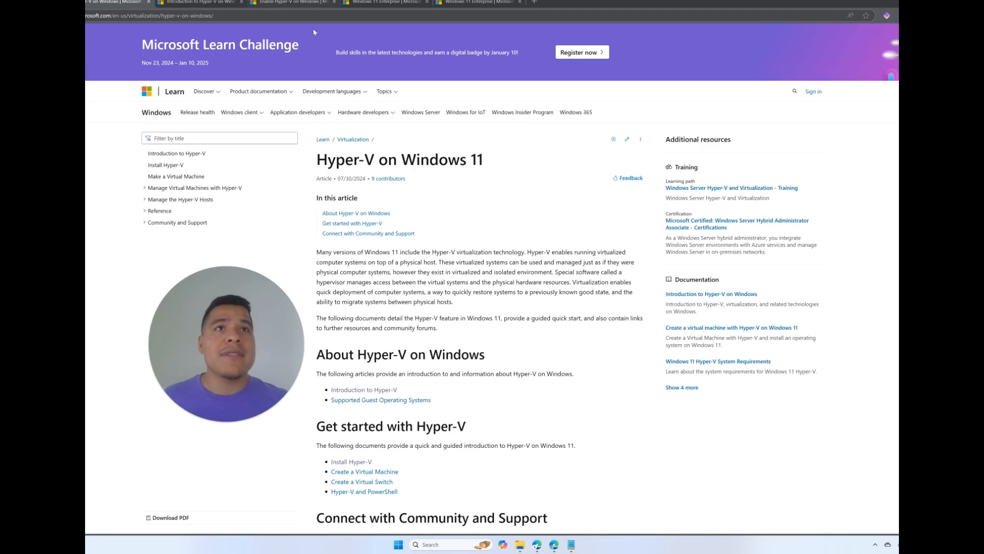
Bring up the Install Hyper-V on Windows article and review its Check requirements section.
{"action": "left_click", "coordinate": [292, 2]}
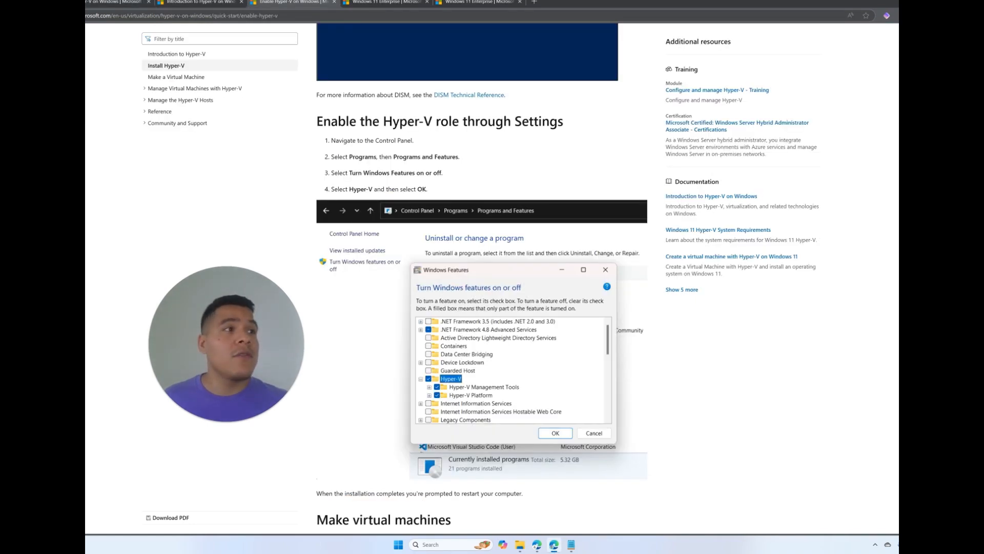
{"action": "scroll", "coordinate": [481, 280], "scroll_direction": "up", "scroll_amount": 15}
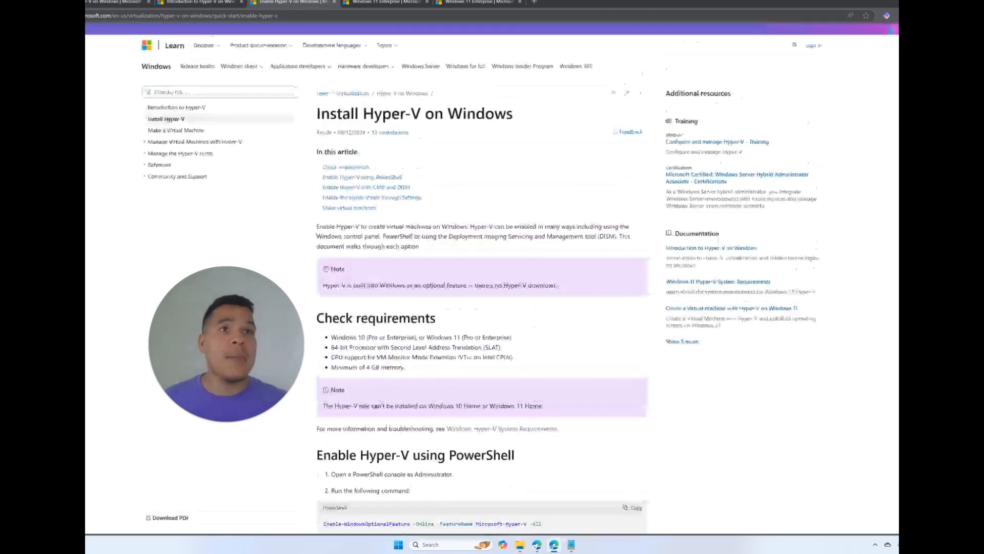
{"action": "scroll", "coordinate": [430, 282], "scroll_direction": "up", "scroll_amount": 1}
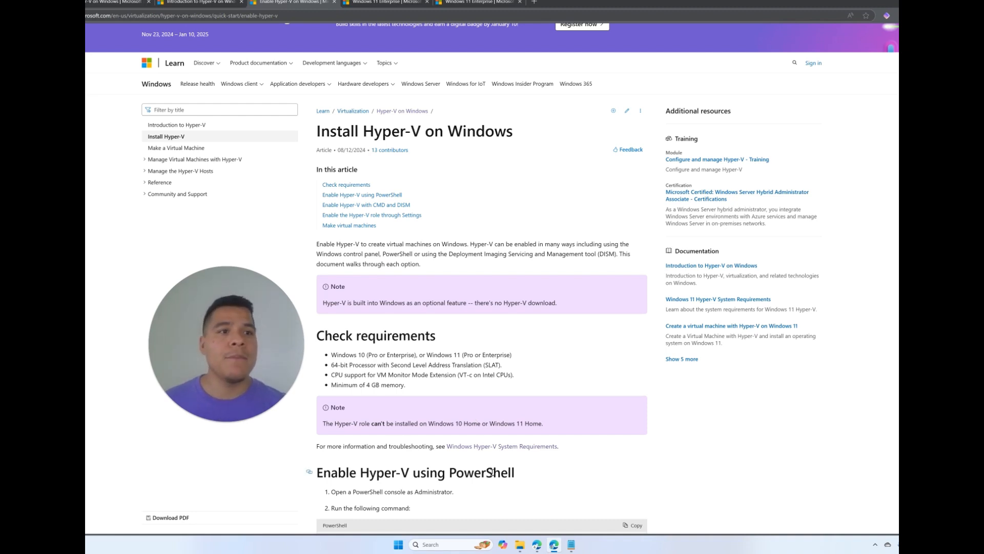
Run winver to check the installed Windows edition and version, then close the About Windows dialog.
{"action": "left_click", "coordinate": [462, 547]}
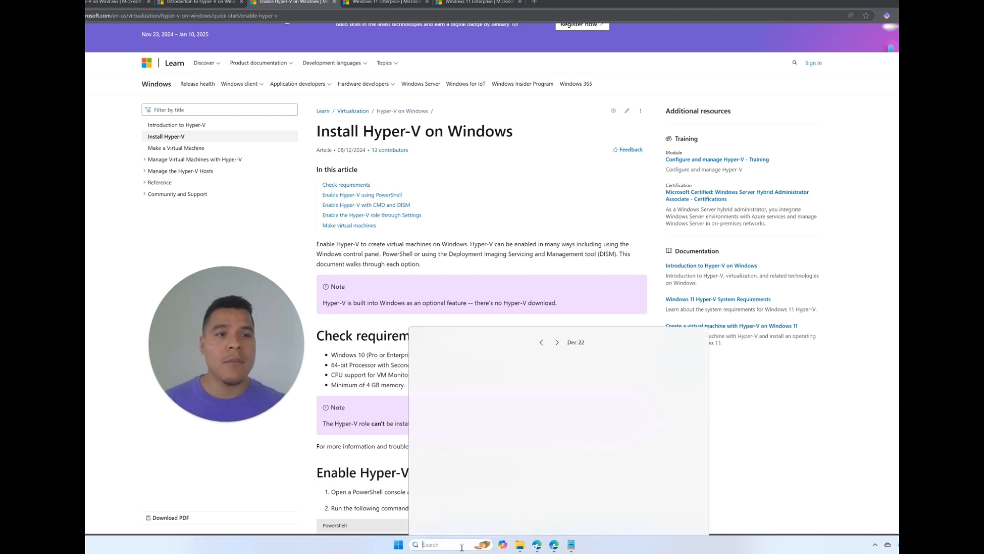
{"action": "type", "text": "win"}
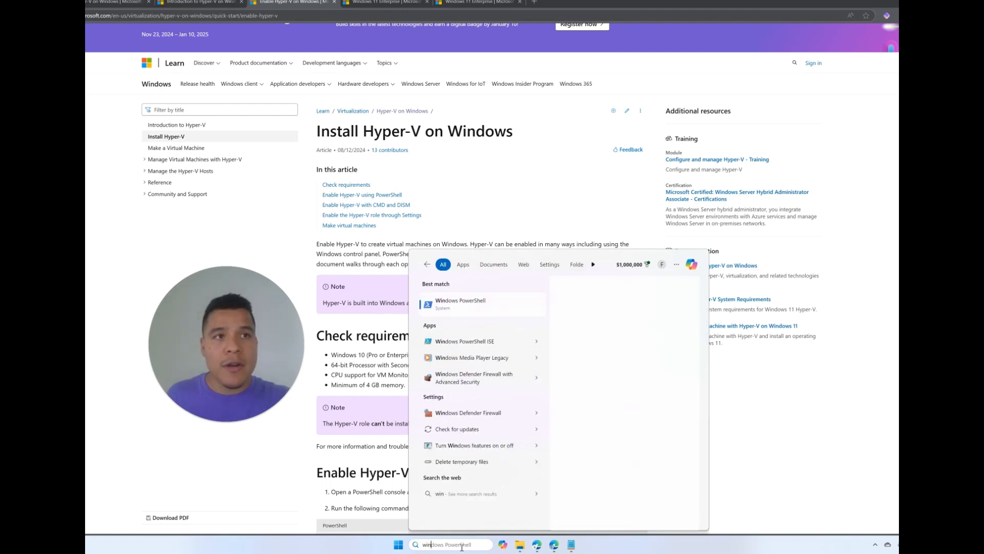
{"action": "type", "text": "ver"}
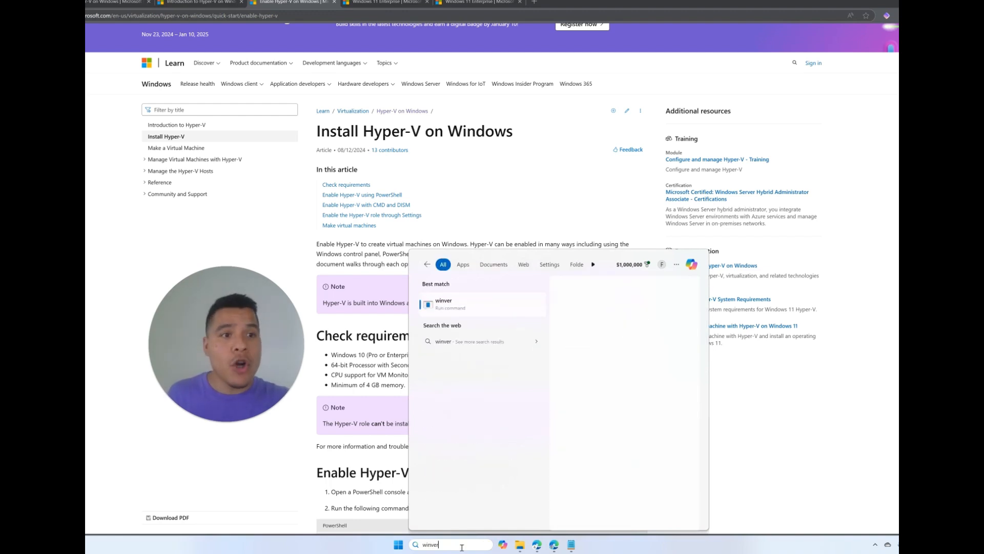
{"action": "key", "text": "Return"}
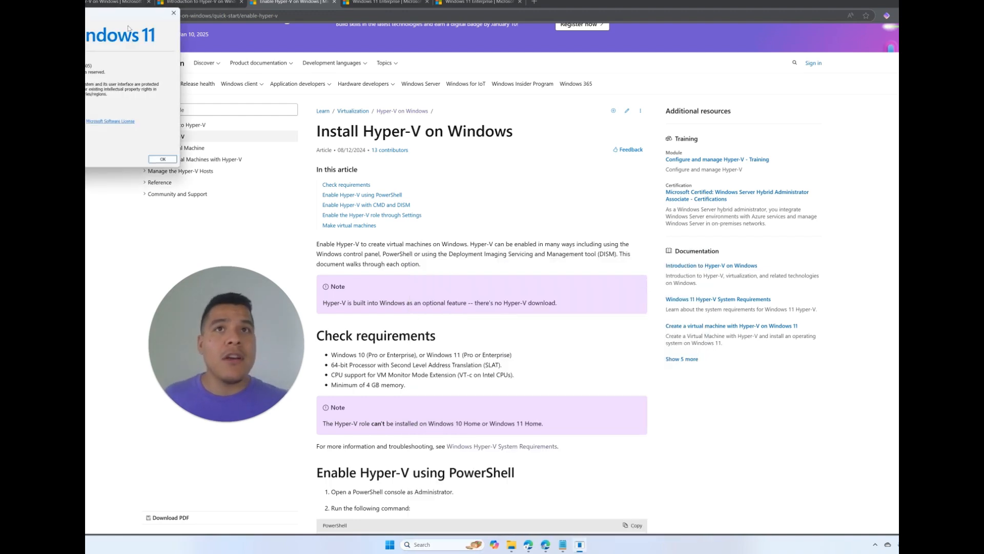
{"action": "left_click_drag", "start_coordinate": [117, 16], "coordinate": [443, 240]}
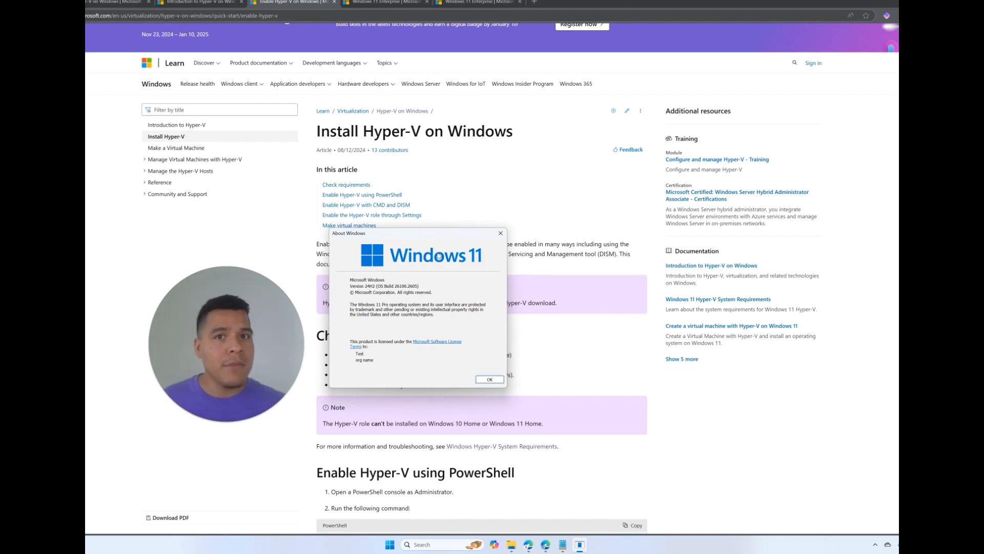
{"action": "left_click", "coordinate": [501, 234]}
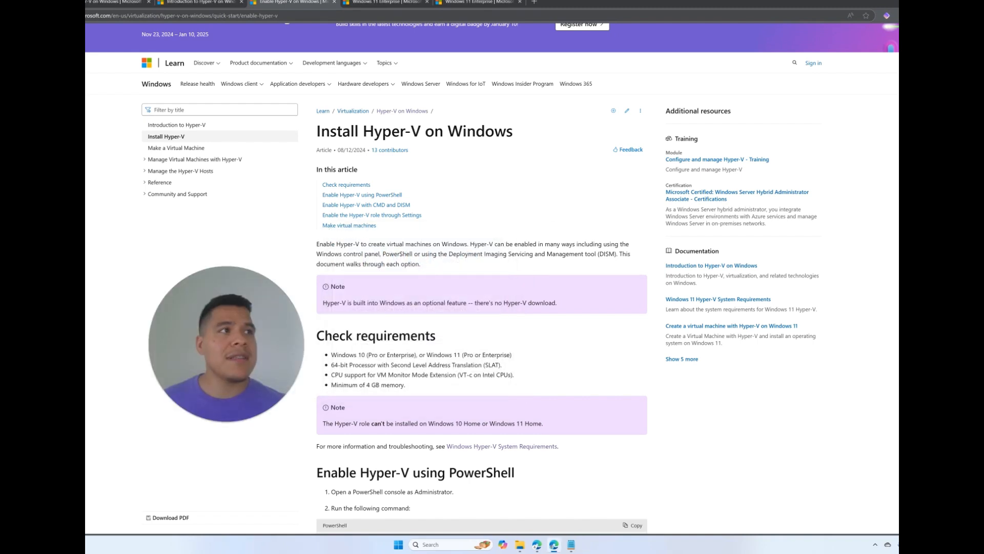
Review the article's instructions for enabling Hyper-V through PowerShell, DISM and Settings.
{"action": "scroll", "coordinate": [482, 277], "scroll_direction": "down", "scroll_amount": 6}
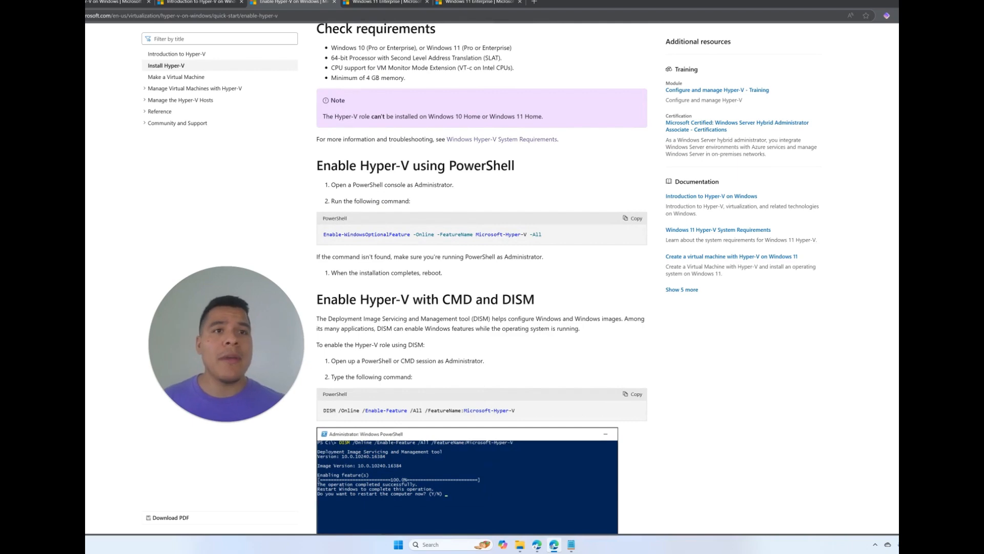
{"action": "scroll", "coordinate": [481, 260], "scroll_direction": "down", "scroll_amount": 1}
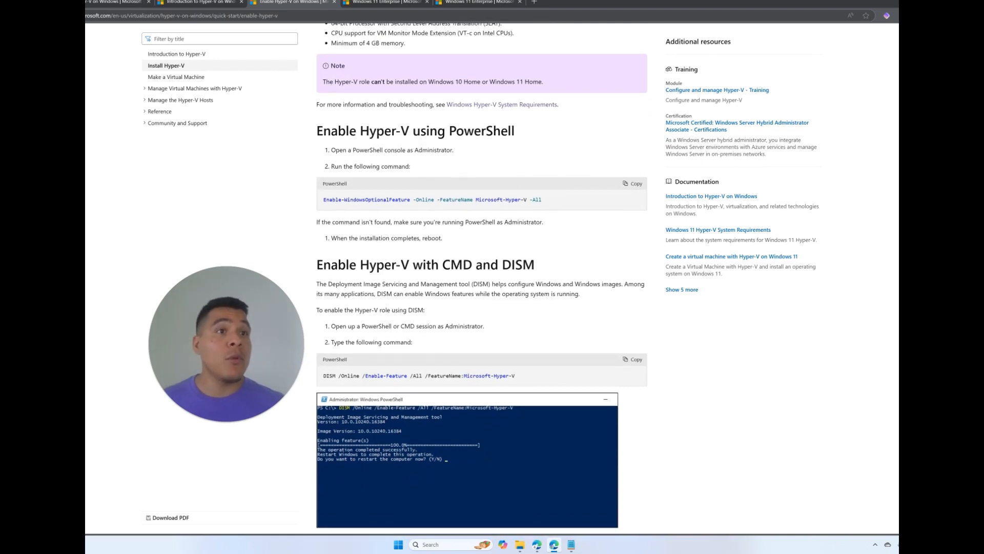
{"action": "scroll", "coordinate": [482, 276], "scroll_direction": "down", "scroll_amount": 8}
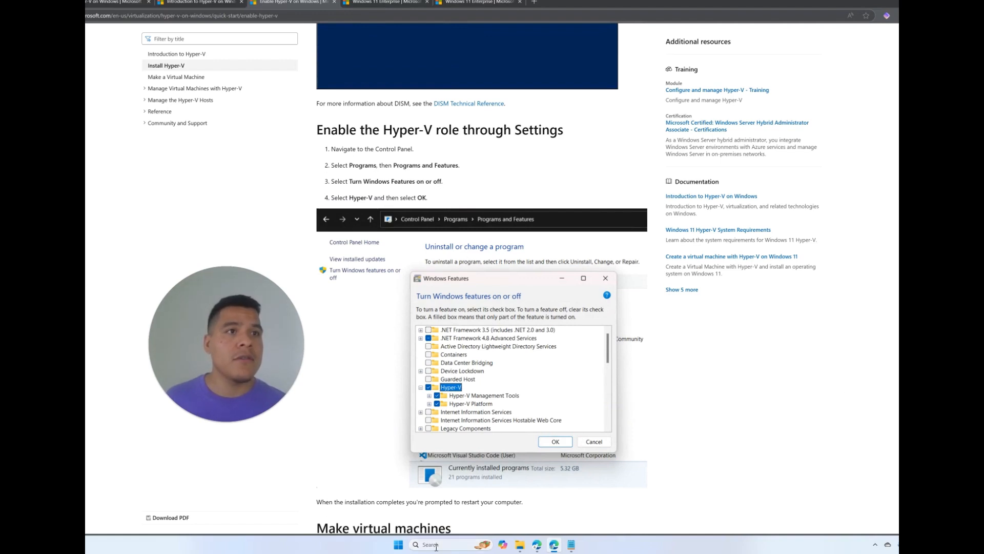
From the desktop, open Turn Windows features on or off and enable the Hyper-V feature.
{"action": "key", "text": "super+d"}
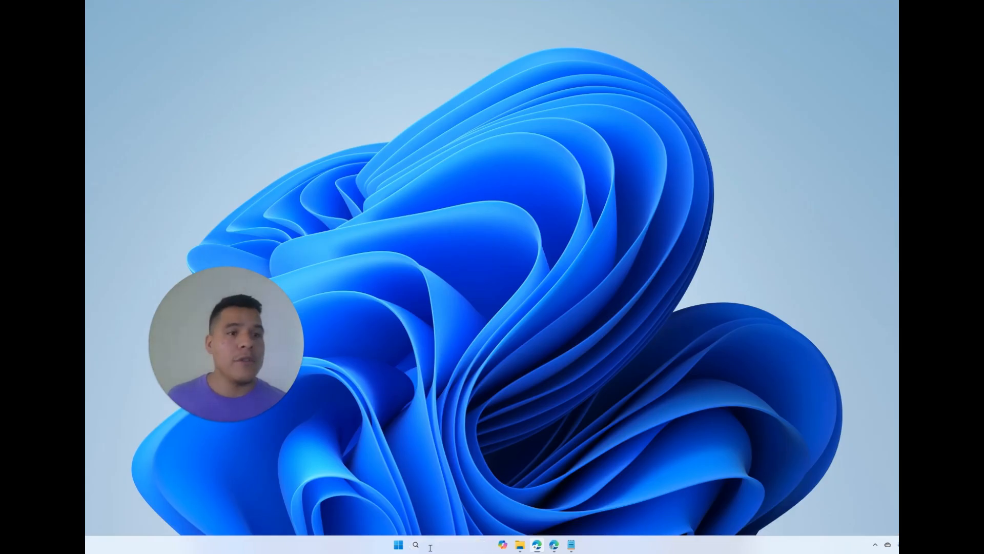
{"action": "left_click", "coordinate": [430, 547]}
{"action": "type", "text": "tur"}
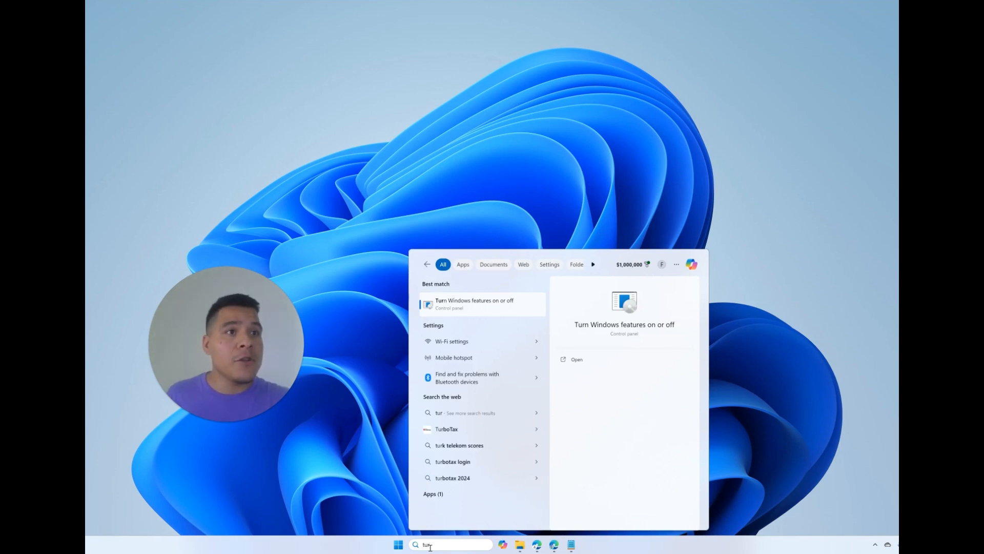
{"action": "left_click", "coordinate": [465, 307]}
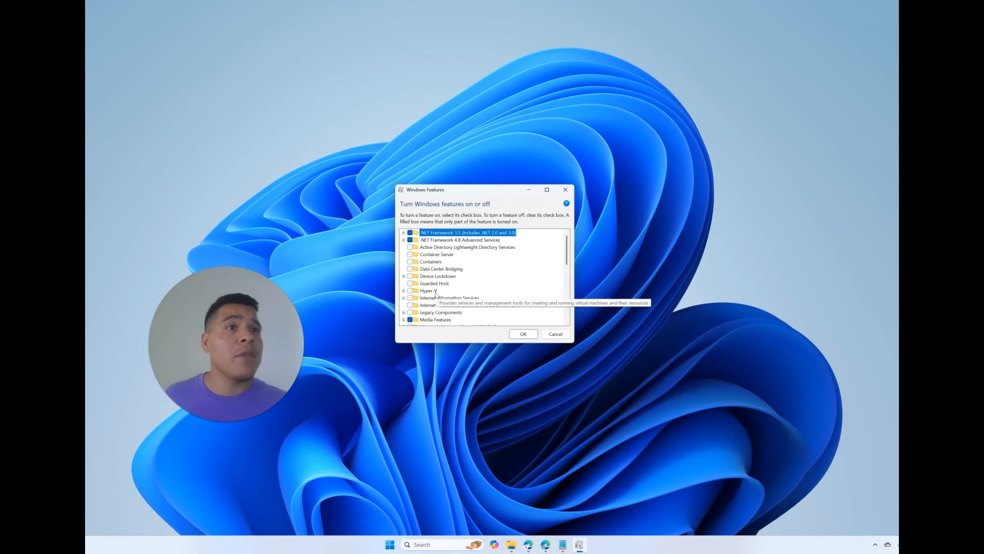
{"action": "left_click", "coordinate": [410, 290]}
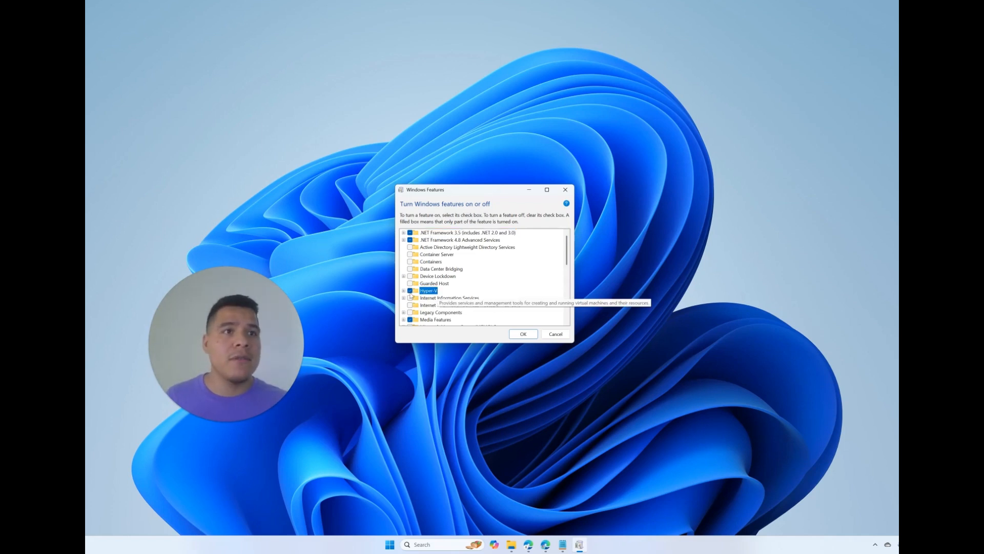
{"action": "left_click", "coordinate": [524, 335]}
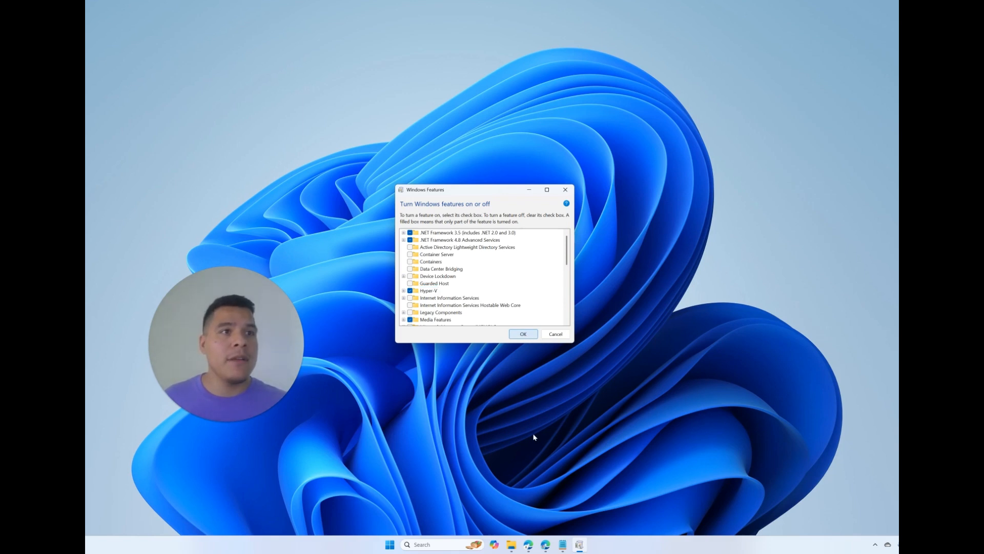
{"action": "left_click", "coordinate": [524, 334]}
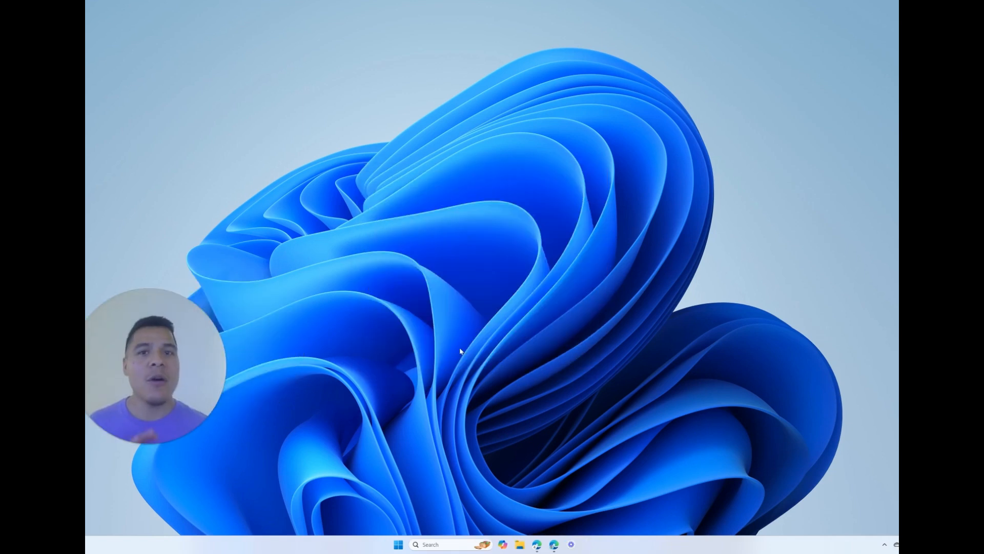
Search Windows for "hyper v" to launch Hyper-V Manager, then minimize its window.
{"action": "left_click", "coordinate": [447, 547]}
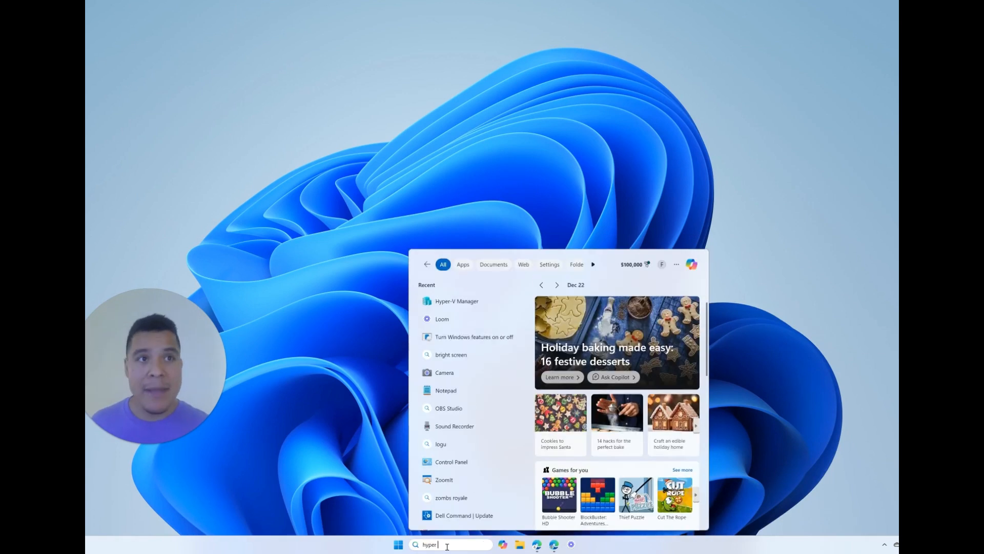
{"action": "type", "text": "hyper v"}
{"action": "key", "text": "Return"}
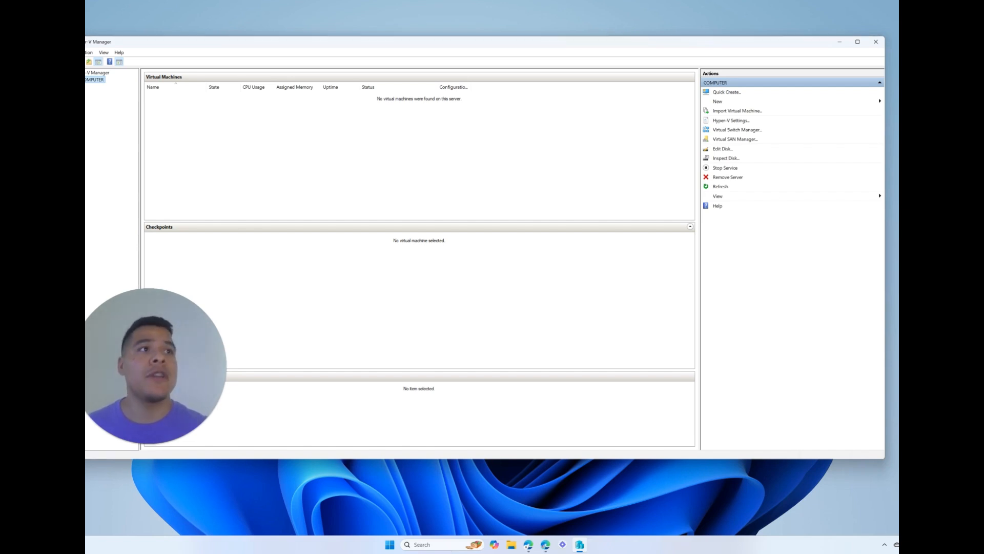
{"action": "left_click", "coordinate": [843, 44]}
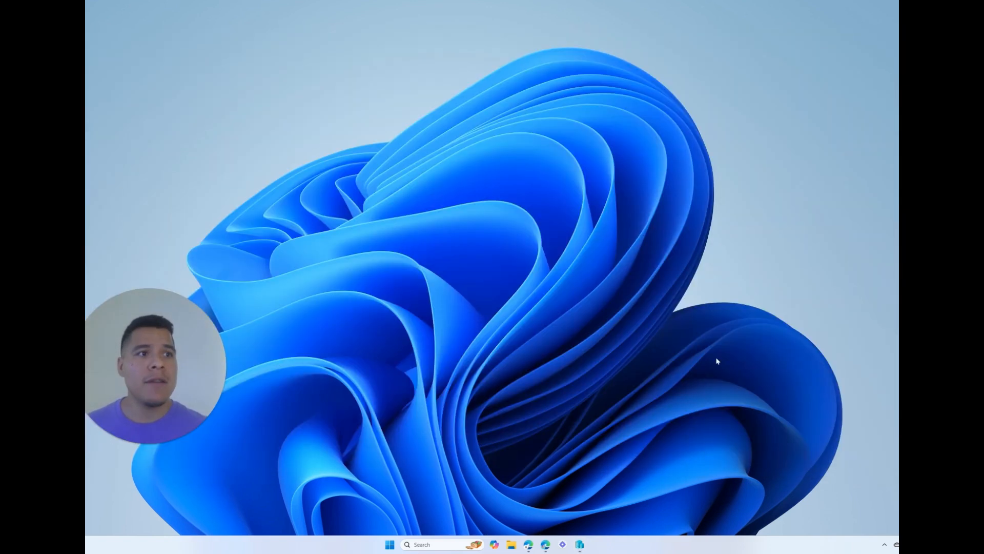
Switch to Microsoft Edge, open the Windows 11 Enterprise ISO trial registration page and examine the required form fields.
{"action": "left_click", "coordinate": [548, 546]}
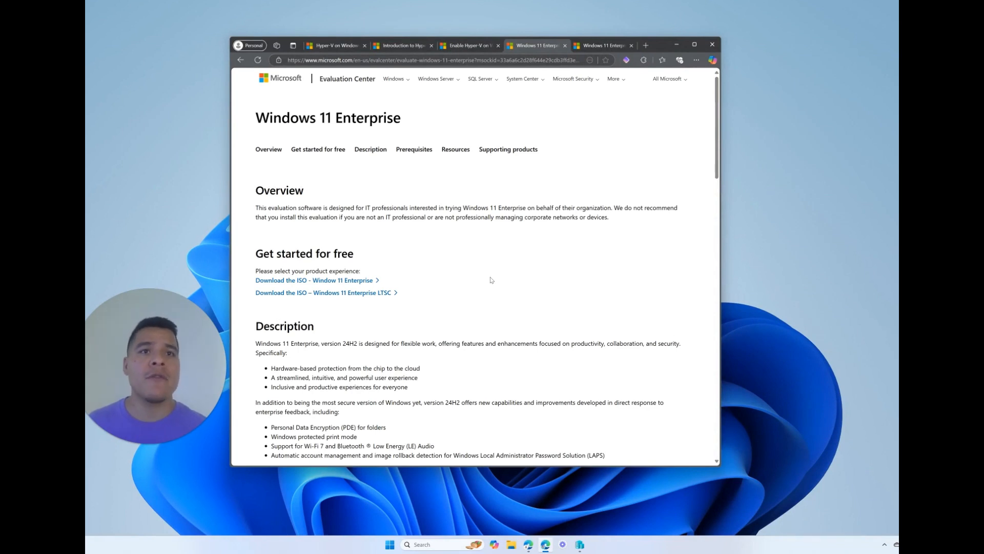
{"action": "left_click", "coordinate": [289, 281]}
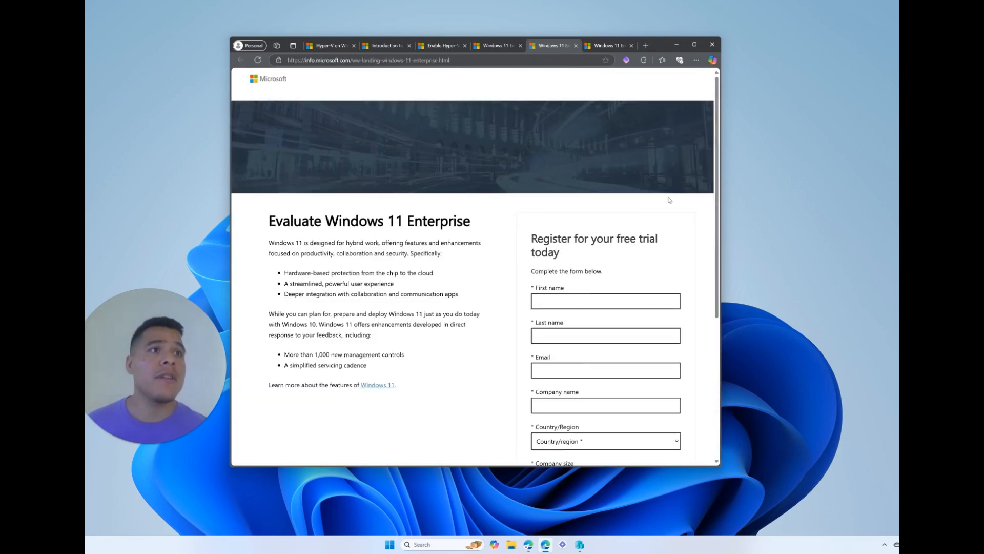
{"action": "scroll", "coordinate": [715, 189], "scroll_direction": "down", "scroll_amount": 1}
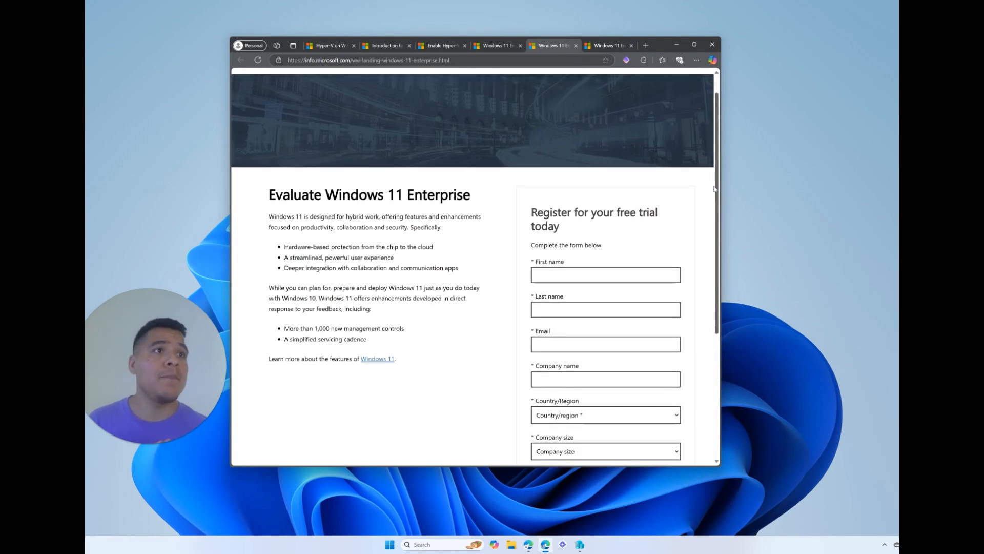
{"action": "scroll", "coordinate": [715, 188], "scroll_direction": "down", "scroll_amount": 2}
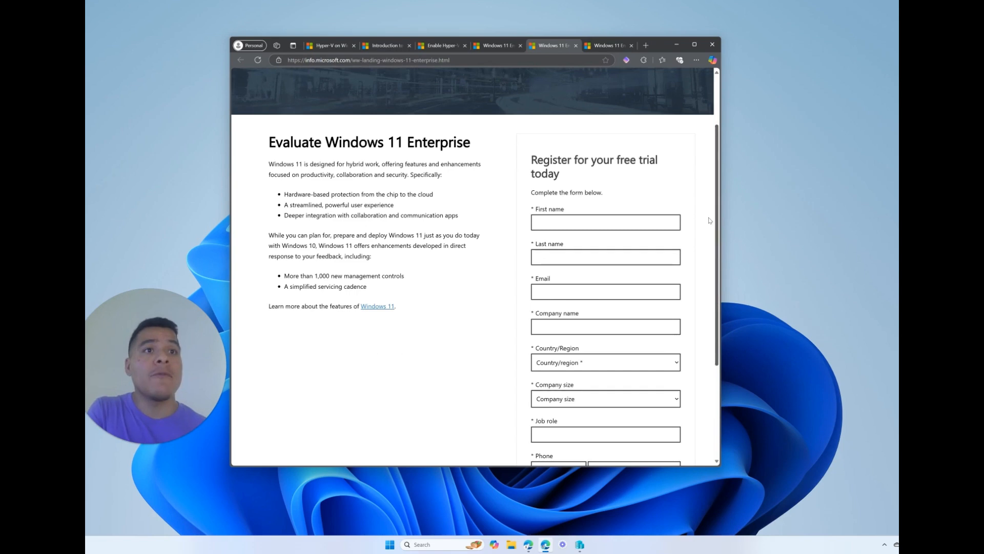
{"action": "scroll", "coordinate": [710, 221], "scroll_direction": "down", "scroll_amount": 3}
{"action": "scroll", "coordinate": [704, 131], "scroll_direction": "up", "scroll_amount": 5}
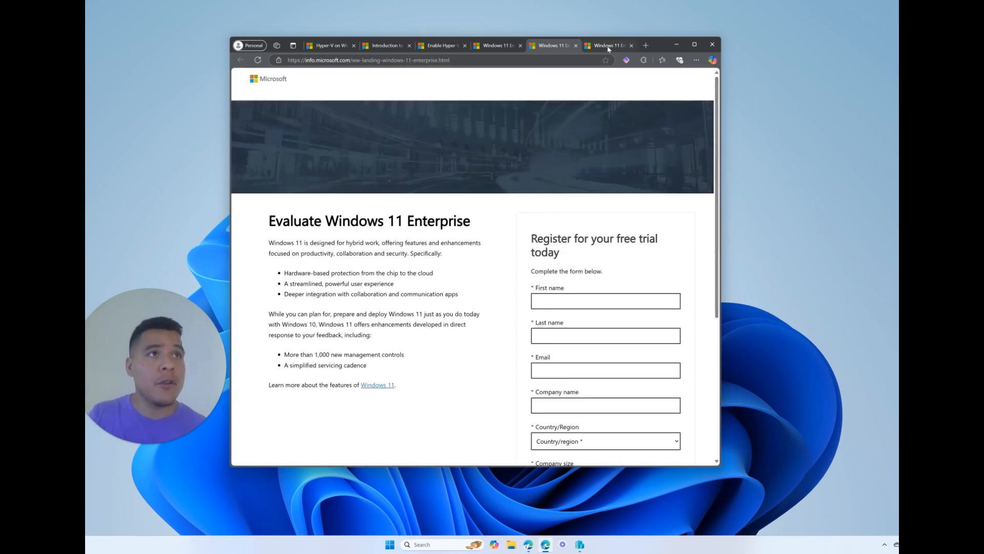
{"action": "scroll", "coordinate": [678, 268], "scroll_direction": "down", "scroll_amount": 3}
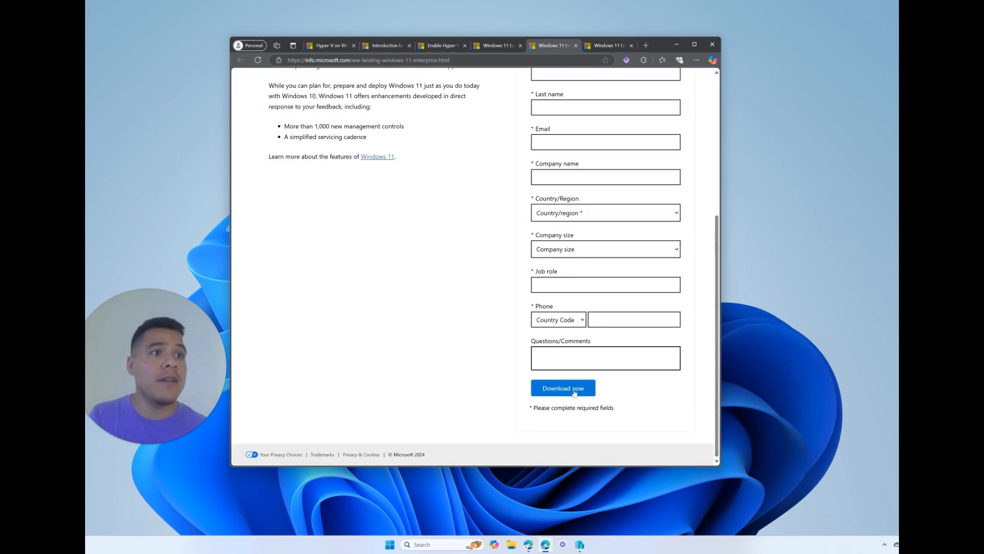
View the Windows 11 Enterprise download page and check the browser's downloads for the ISO, then minimize the browser.
{"action": "left_click", "coordinate": [609, 46]}
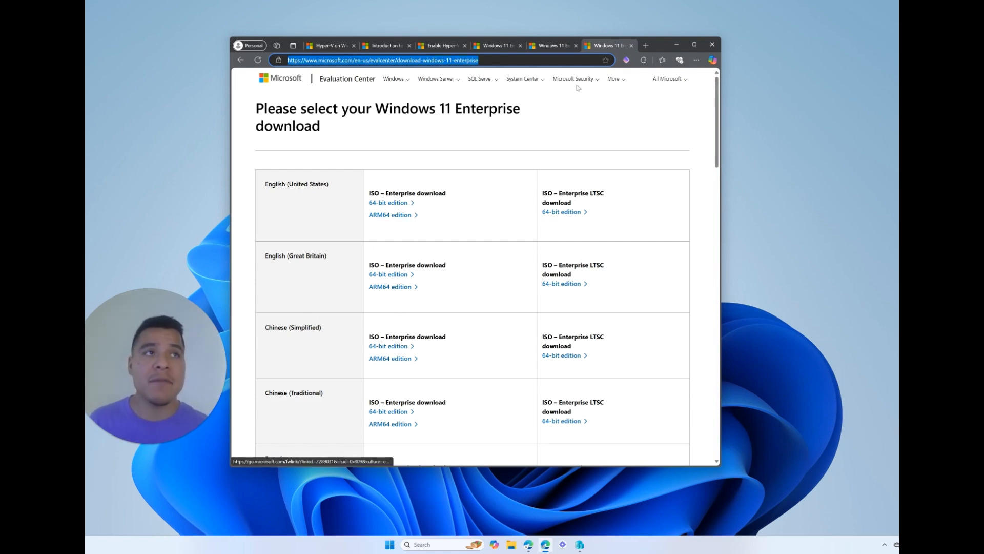
{"action": "left_click", "coordinate": [696, 60]}
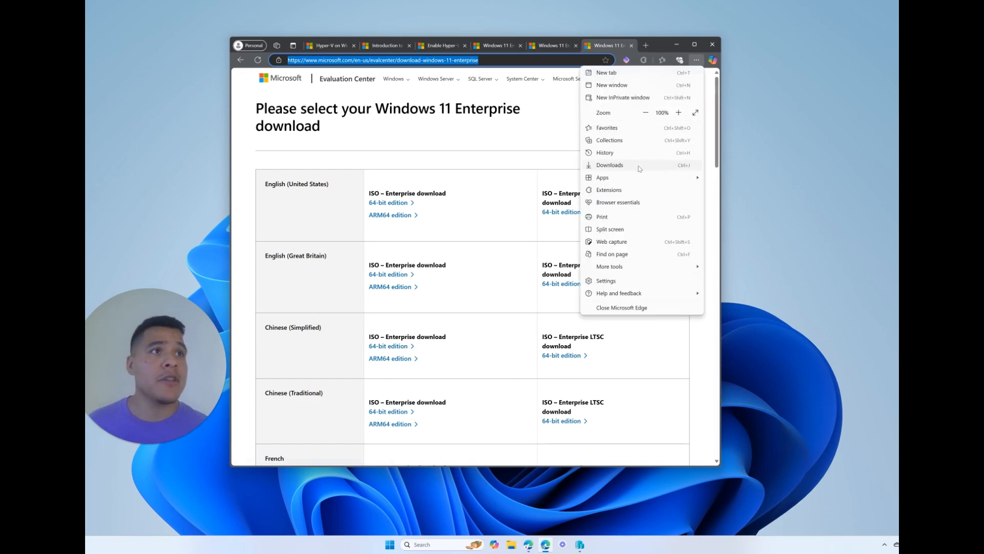
{"action": "key", "text": "Escape"}
{"action": "key", "text": "ctrl+j"}
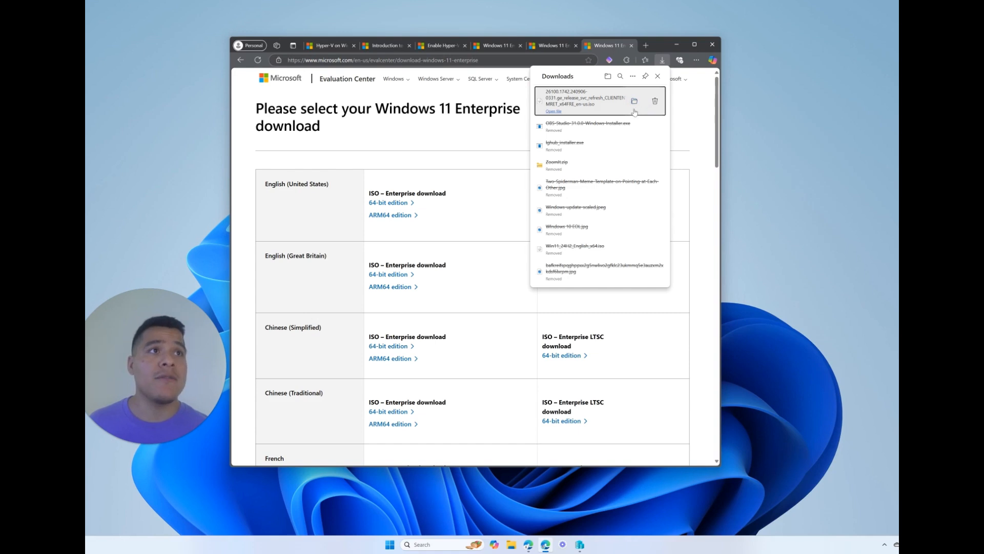
{"action": "left_click", "coordinate": [675, 47]}
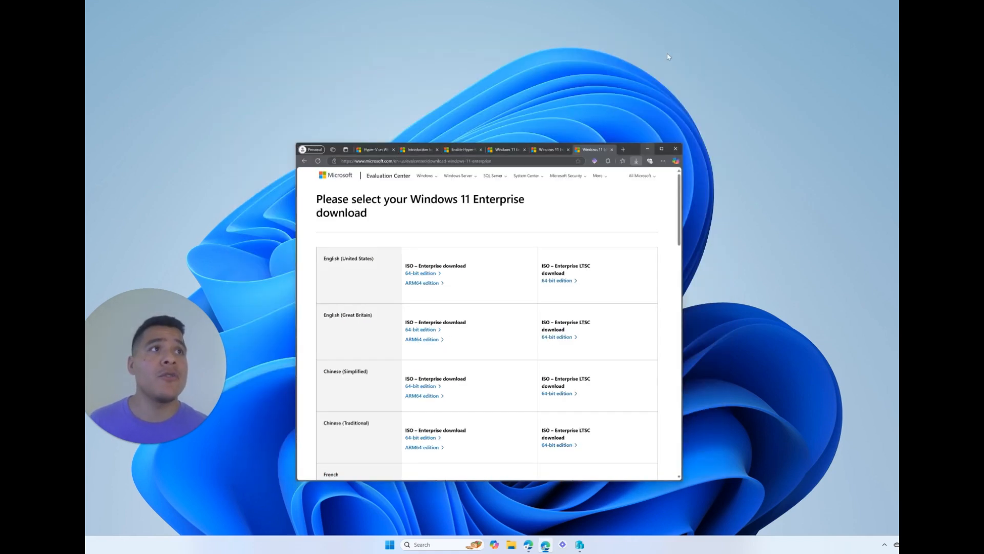
Switch to Hyper-V Manager and start the New Virtual Machine Wizard at its name and location page.
{"action": "left_click", "coordinate": [579, 544]}
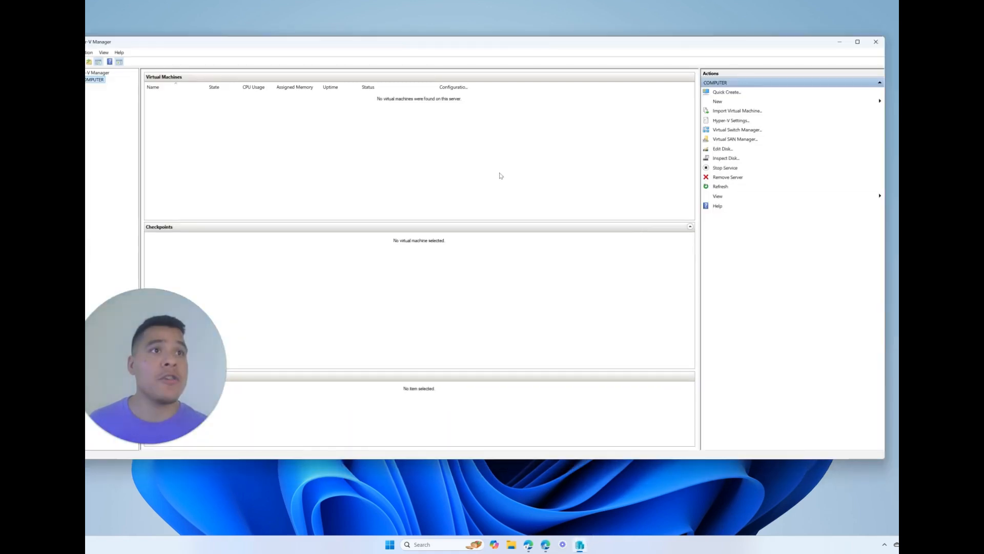
{"action": "left_click_drag", "start_coordinate": [195, 373], "coordinate": [179, 444]}
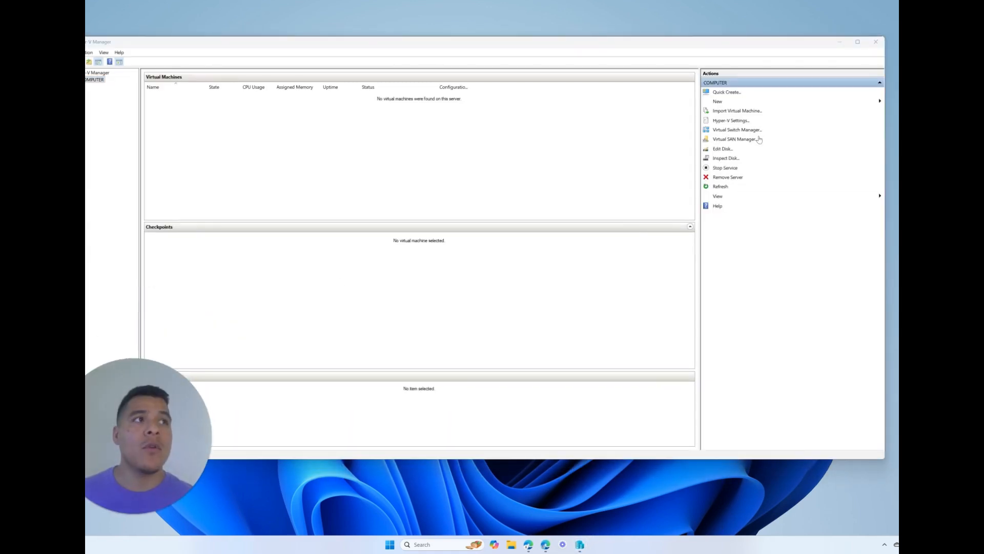
{"action": "left_click", "coordinate": [737, 102]}
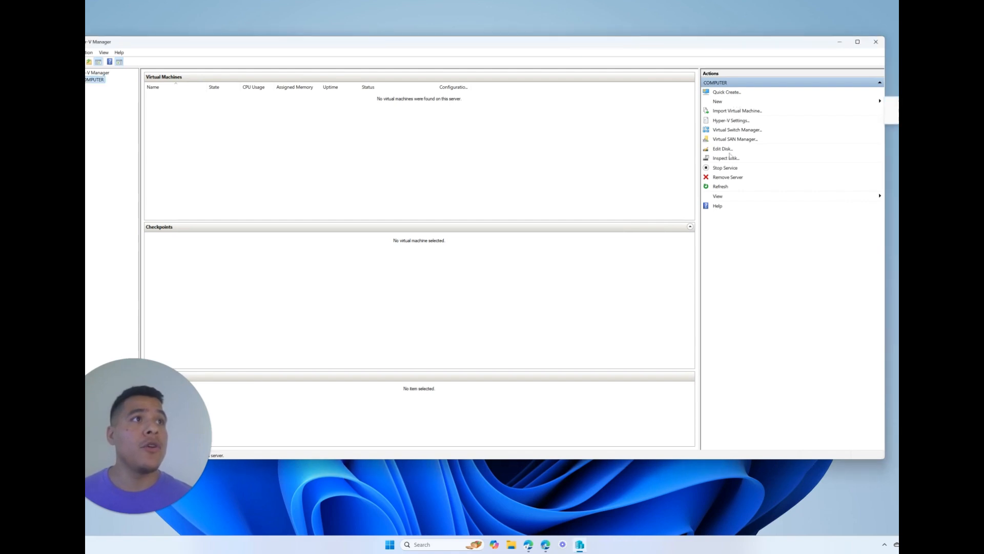
{"action": "left_click", "coordinate": [895, 102]}
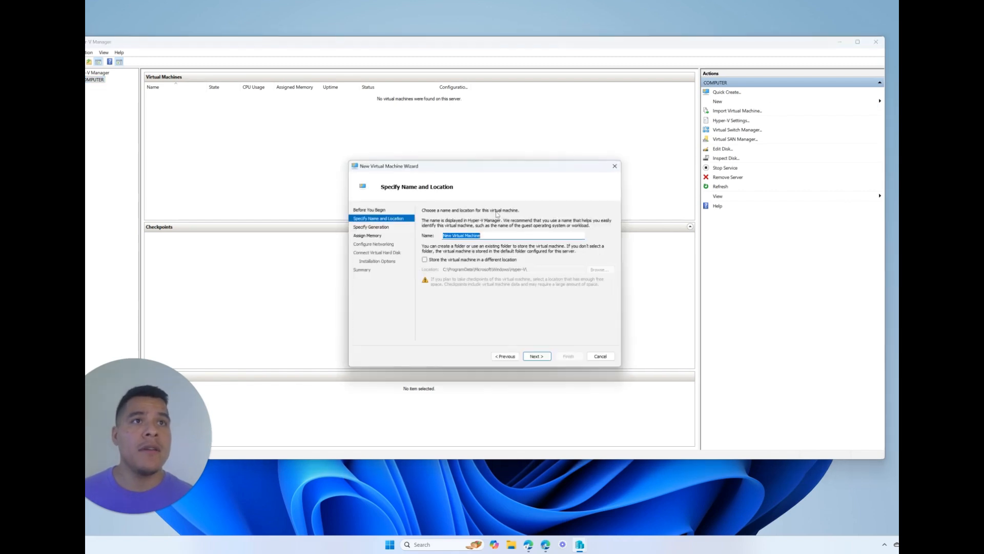
Name the new virtual machine WINDOWS11-VM, keep the default storage location and continue to the generation page.
{"action": "key", "text": "BackSpace"}
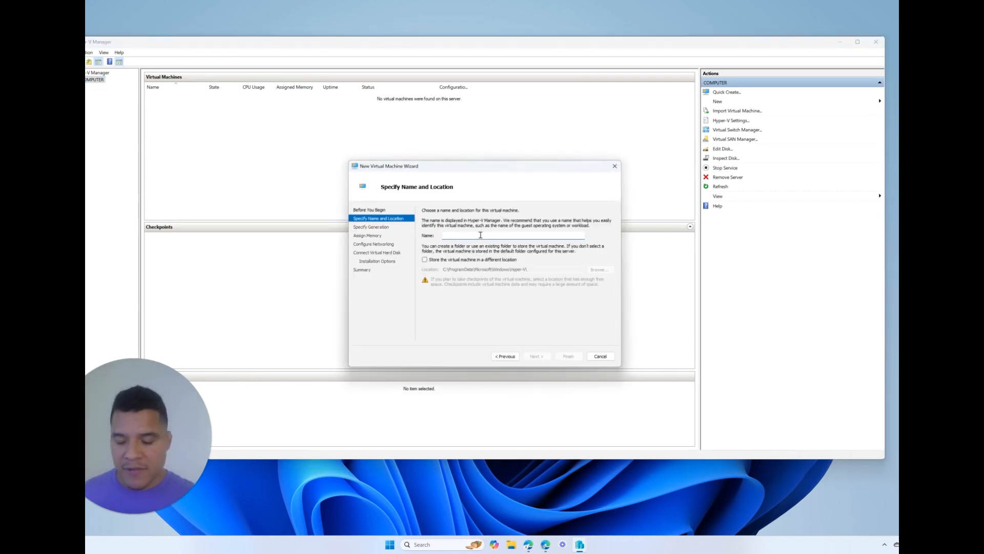
{"action": "type", "text": "WIND"}
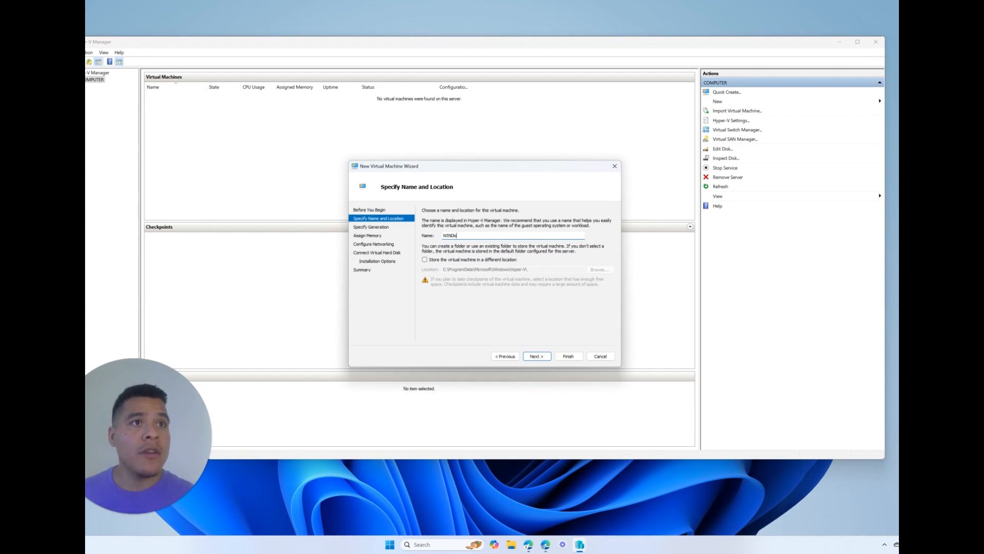
{"action": "type", "text": "OWS 11 "}
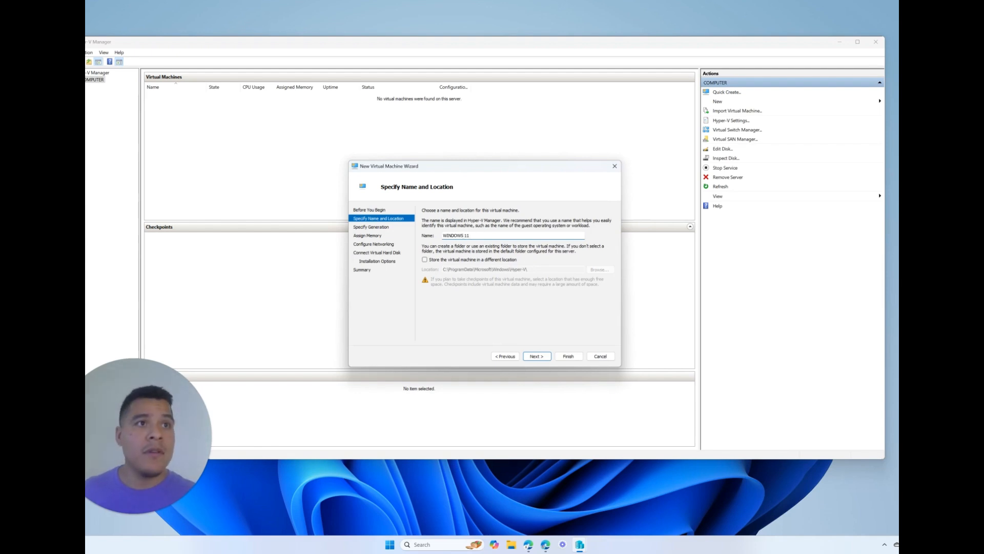
{"action": "key", "text": "BackSpace"}
{"action": "key", "text": "BackSpace"}
{"action": "key", "text": "BackSpace"}
{"action": "key", "text": "BackSpace"}
{"action": "type", "text": "11-V"}
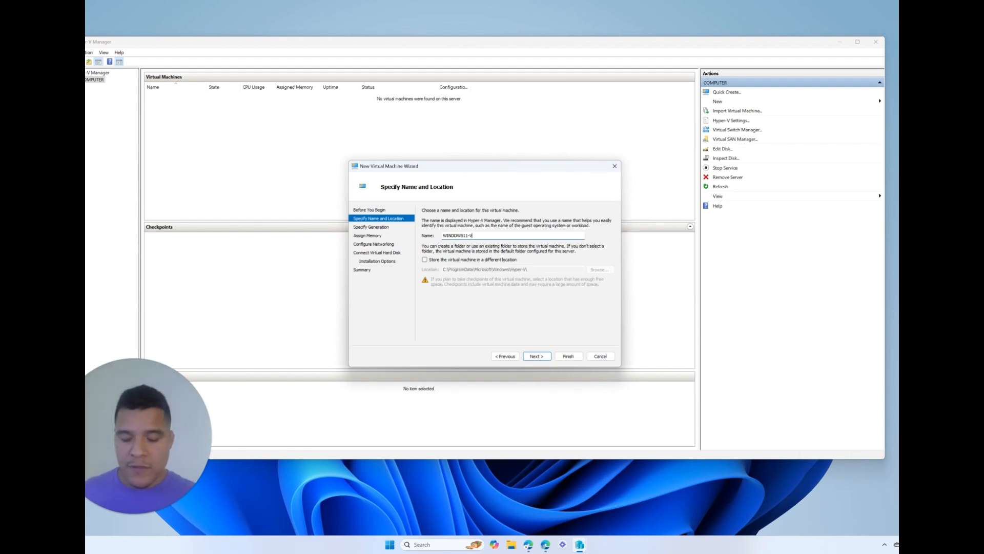
{"action": "type", "text": "M"}
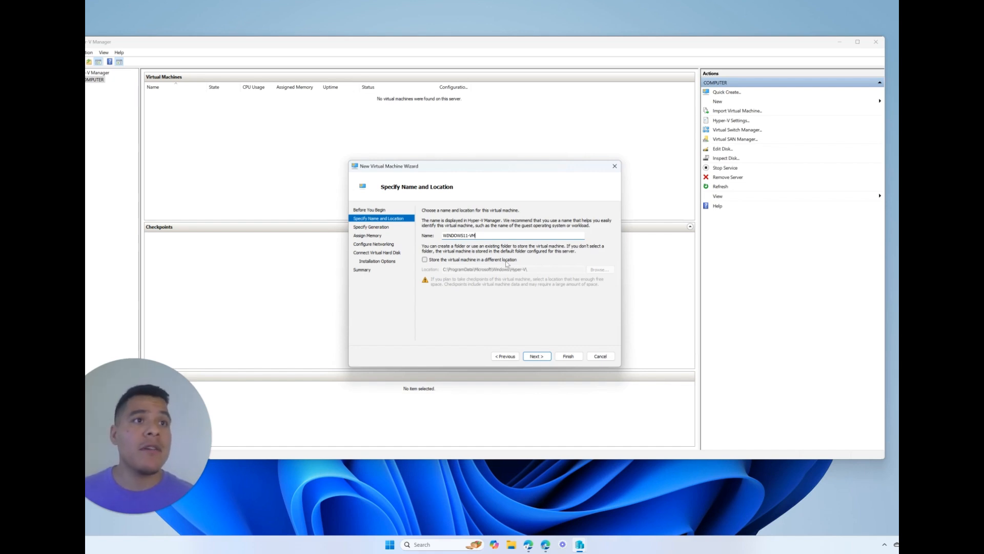
{"action": "left_click", "coordinate": [537, 358]}
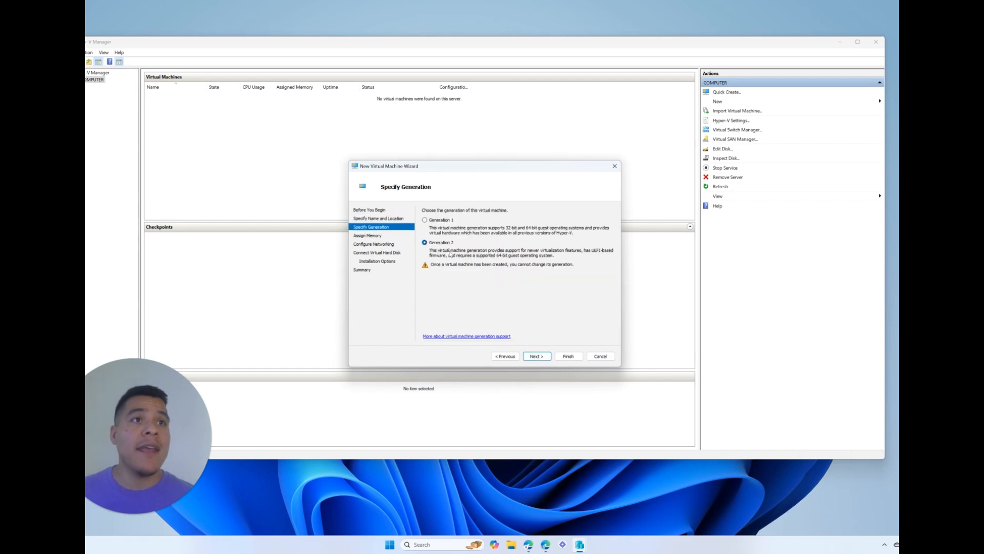
Accept Generation 2 and the default startup memory, and connect the virtual machine's network adapter to Default Switch.
{"action": "left_click", "coordinate": [538, 357]}
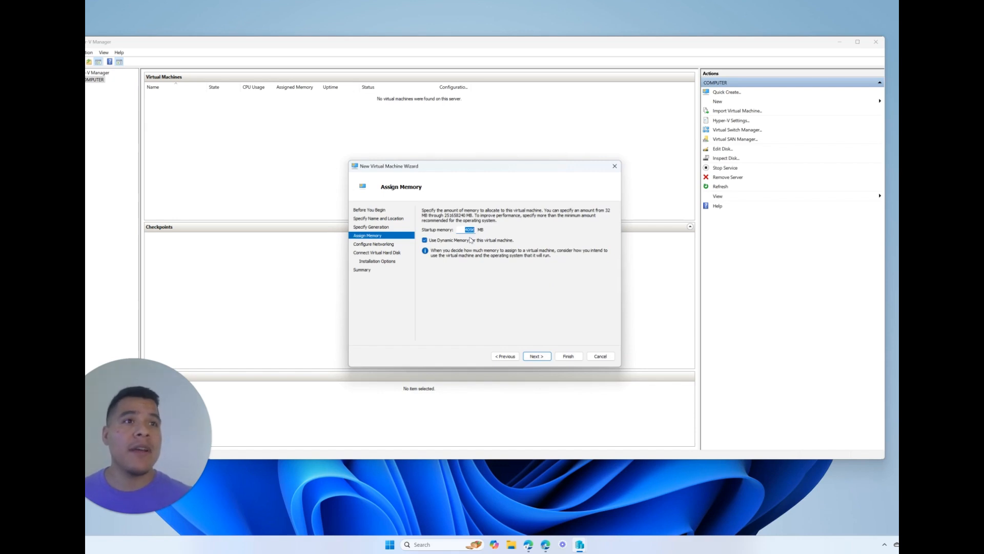
{"action": "left_click", "coordinate": [537, 356]}
{"action": "left_click", "coordinate": [530, 228]}
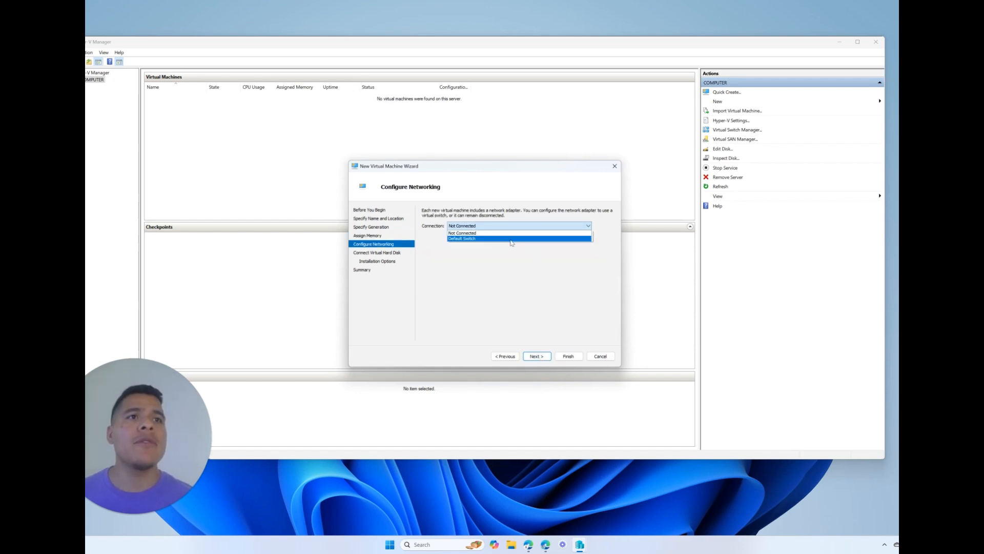
{"action": "left_click", "coordinate": [511, 239]}
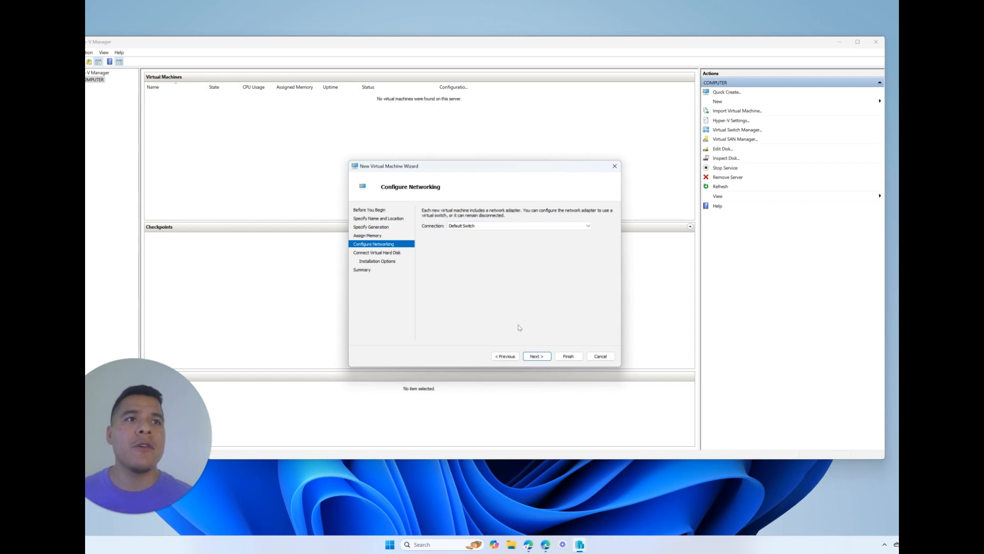
{"action": "left_click", "coordinate": [537, 356]}
Set the size of the new virtual hard disk to 65 GB and continue to the installation options.
{"action": "double_click", "coordinate": [468, 264]}
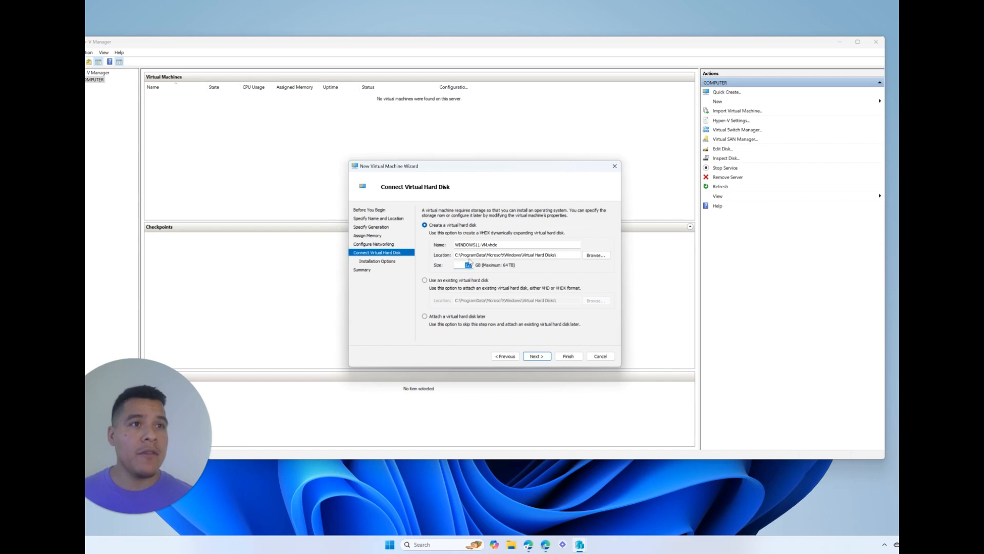
{"action": "type", "text": "64"}
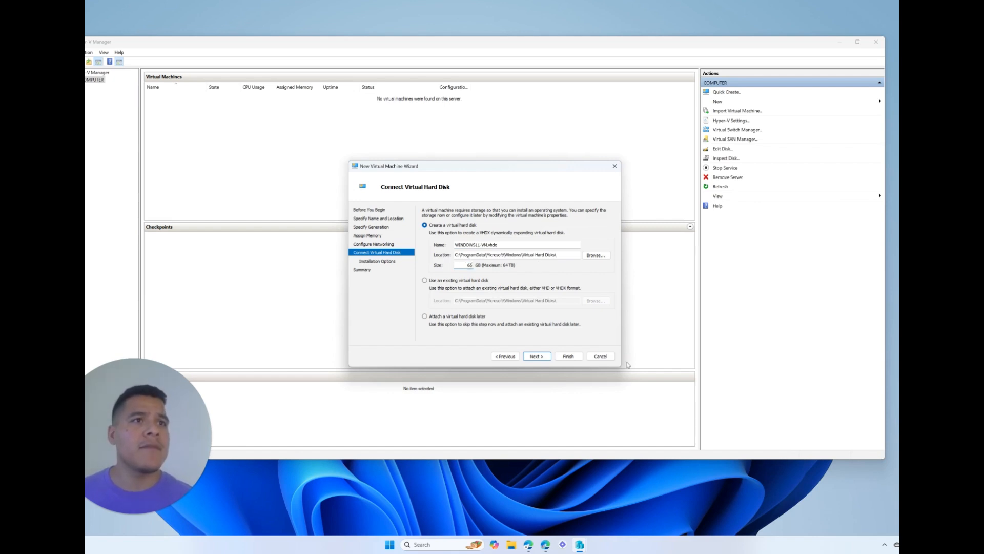
{"action": "left_click", "coordinate": [536, 356]}
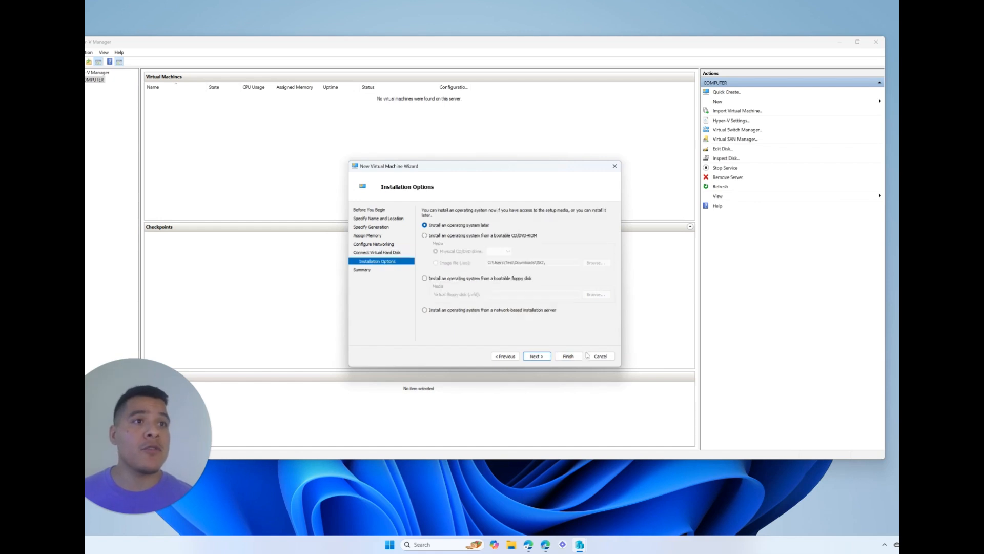
Choose installation from a bootable image file, select the 26100.1742 ISO in Downloads and finish creating the virtual machine.
{"action": "left_click", "coordinate": [486, 237]}
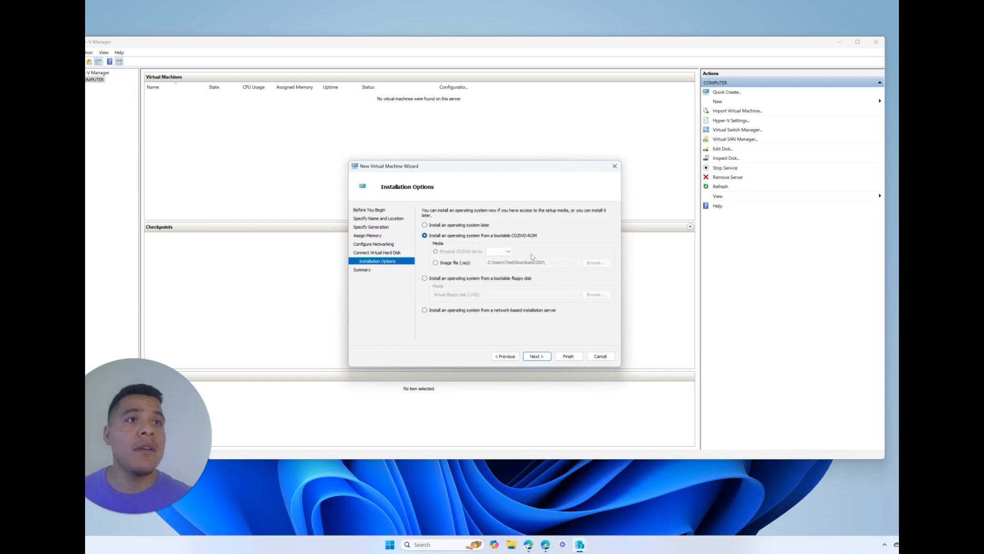
{"action": "left_click", "coordinate": [446, 264]}
{"action": "left_click", "coordinate": [607, 267]}
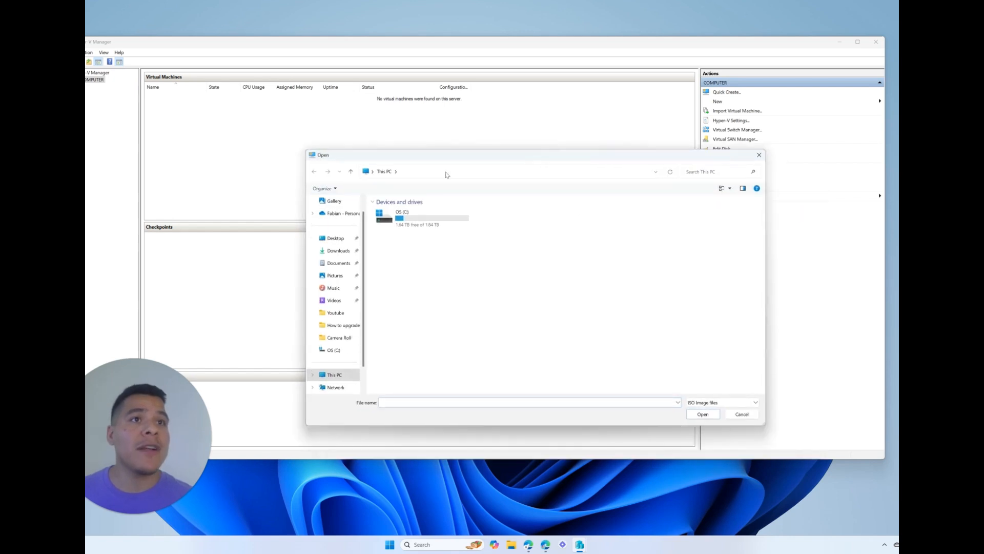
{"action": "left_click", "coordinate": [339, 251]}
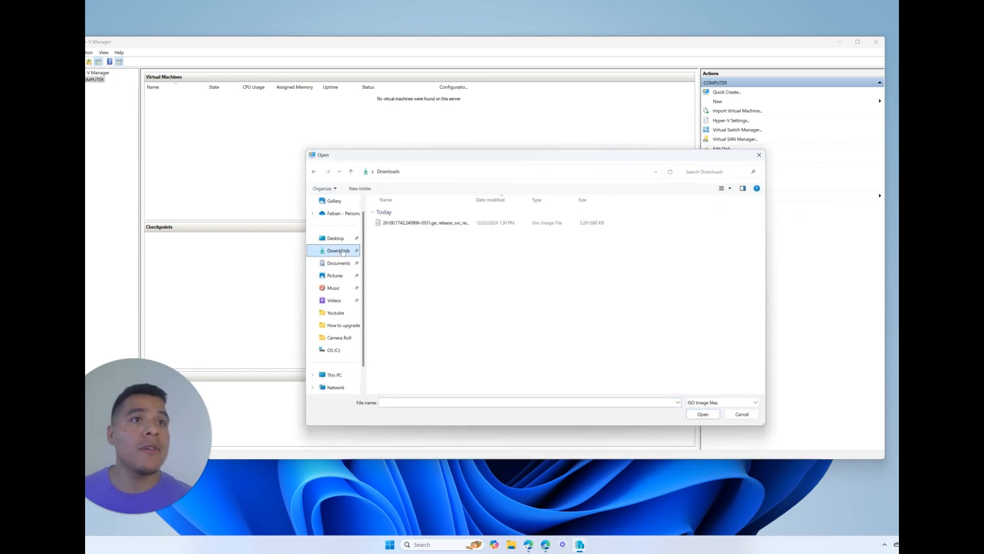
{"action": "double_click", "coordinate": [411, 222]}
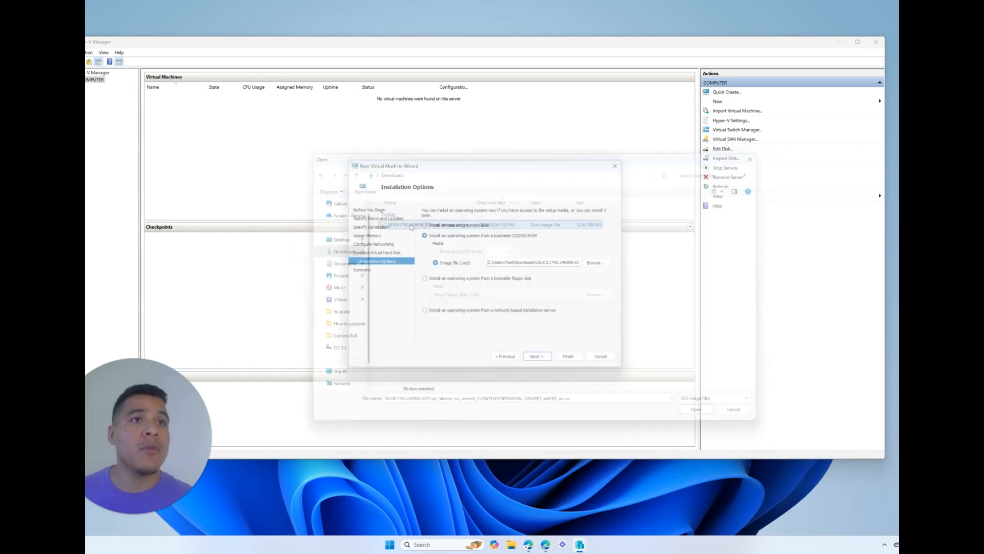
{"action": "left_click", "coordinate": [546, 356]}
{"action": "left_click", "coordinate": [562, 356]}
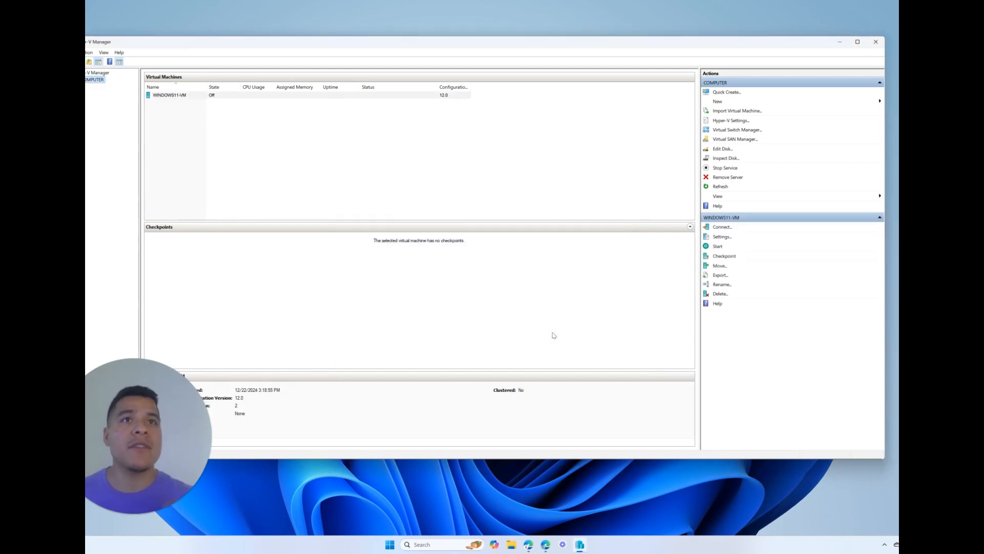
Open the settings of WINDOWS11-VM and enable the Trusted Platform Module in its security options.
{"action": "right_click", "coordinate": [170, 95]}
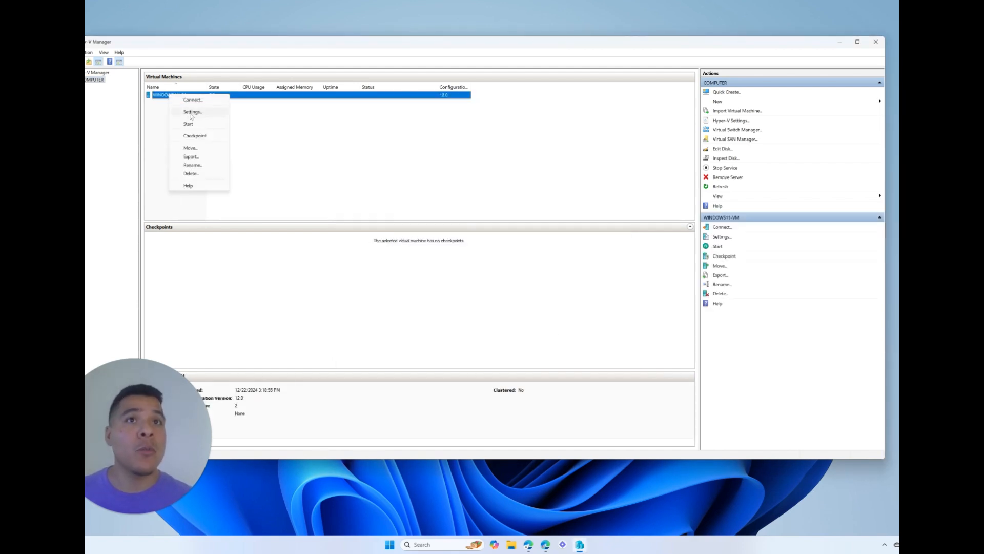
{"action": "left_click", "coordinate": [192, 112]}
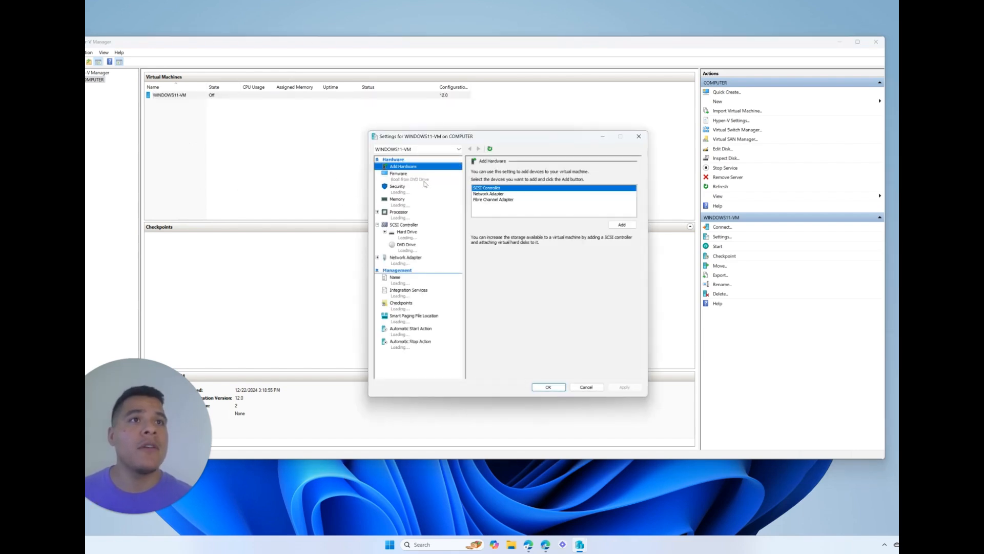
{"action": "left_click", "coordinate": [414, 193]}
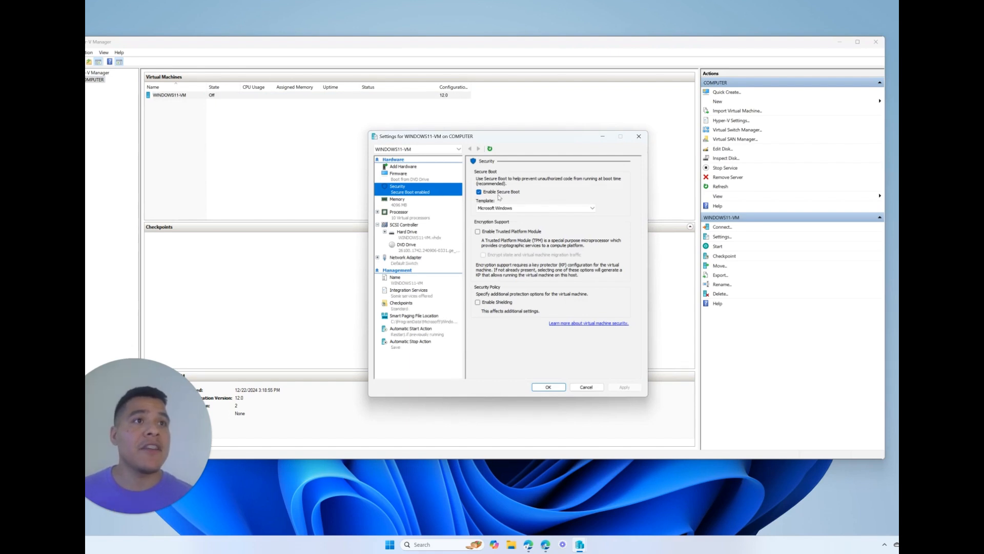
{"action": "left_click", "coordinate": [493, 234]}
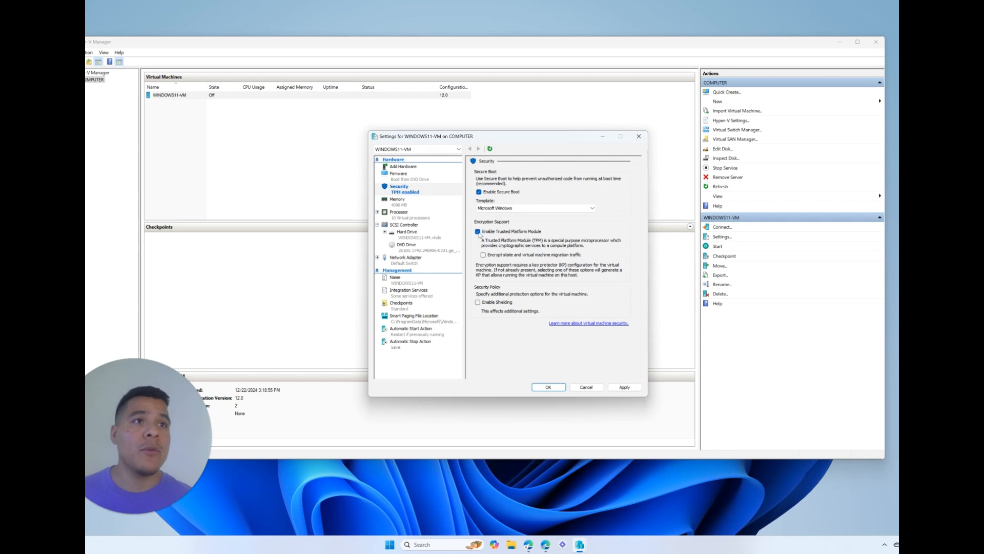
Set the number of virtual processors to 2, then apply the virtual machine's settings and close them.
{"action": "left_click", "coordinate": [413, 204]}
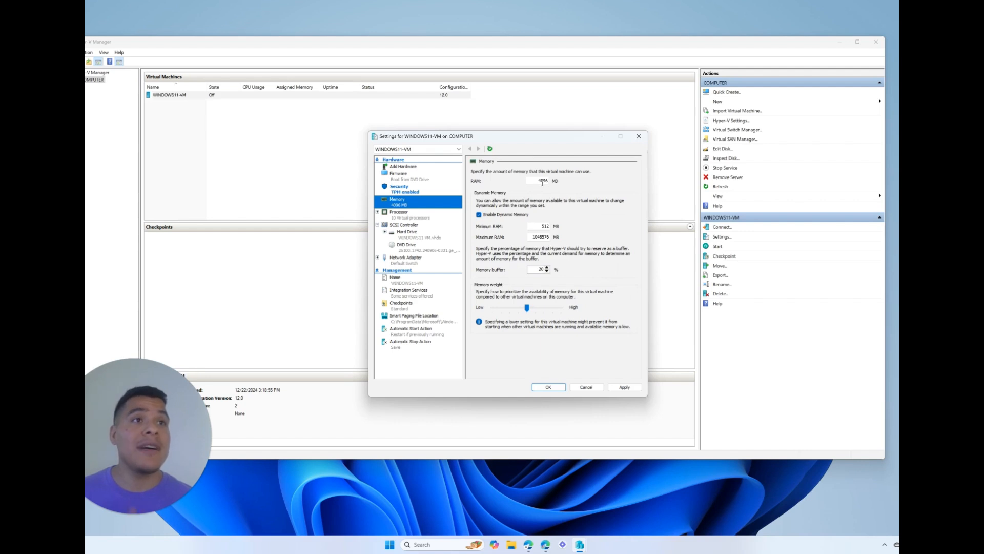
{"action": "left_click", "coordinate": [424, 219]}
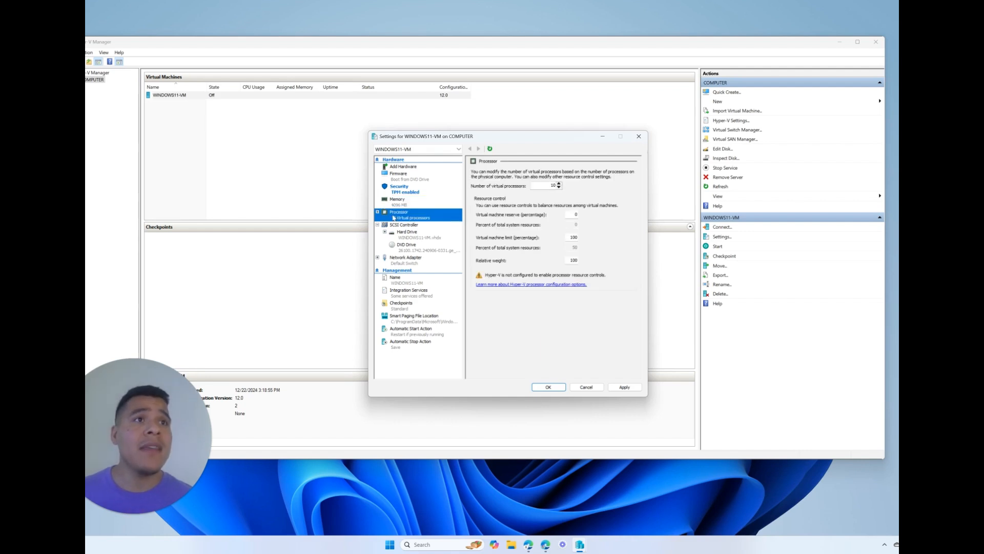
{"action": "left_click", "coordinate": [559, 188]}
{"action": "left_click", "coordinate": [559, 187]}
{"action": "left_click", "coordinate": [559, 188]}
{"action": "left_click", "coordinate": [559, 187]}
{"action": "left_click", "coordinate": [559, 187]}
{"action": "left_click", "coordinate": [559, 188]}
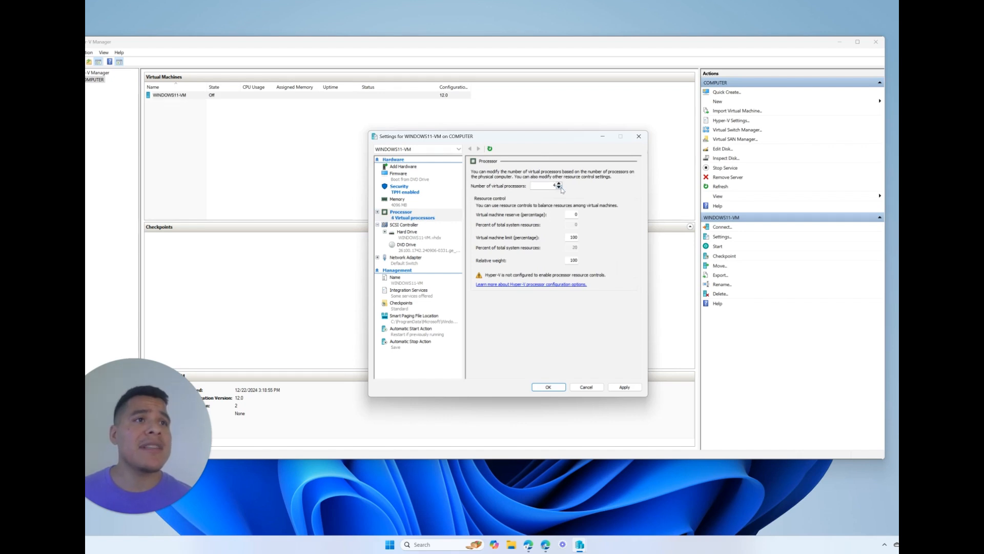
{"action": "left_click", "coordinate": [559, 187]}
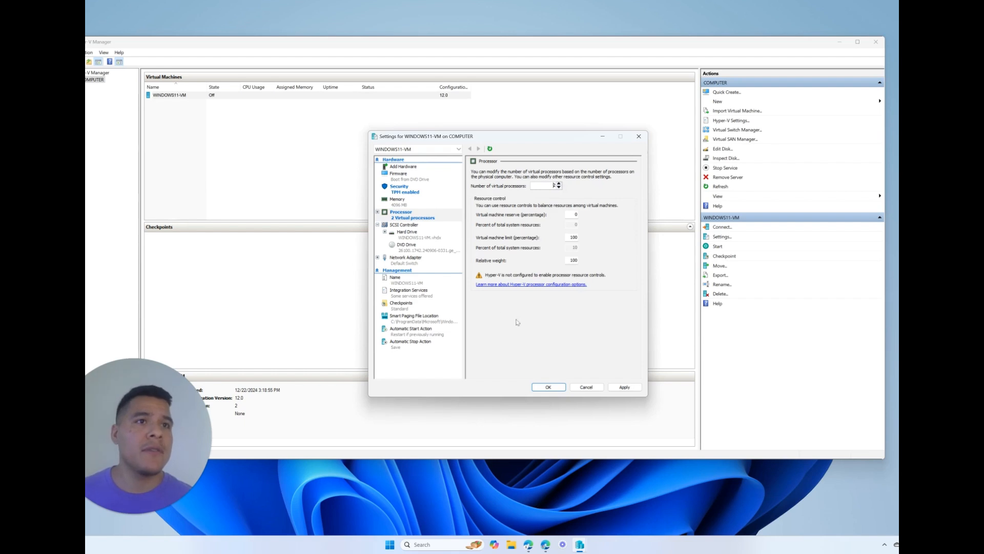
{"action": "left_click", "coordinate": [612, 389]}
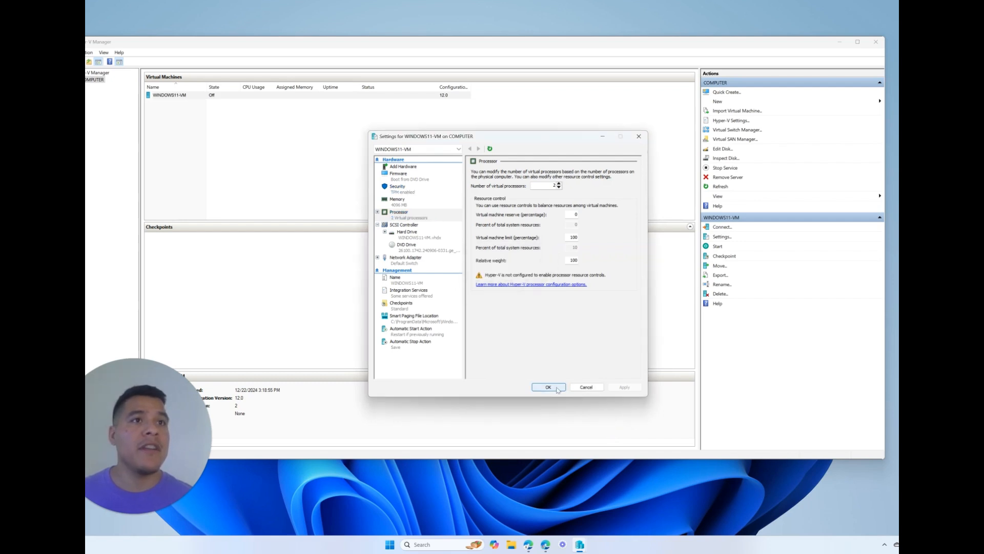
{"action": "left_click", "coordinate": [558, 388]}
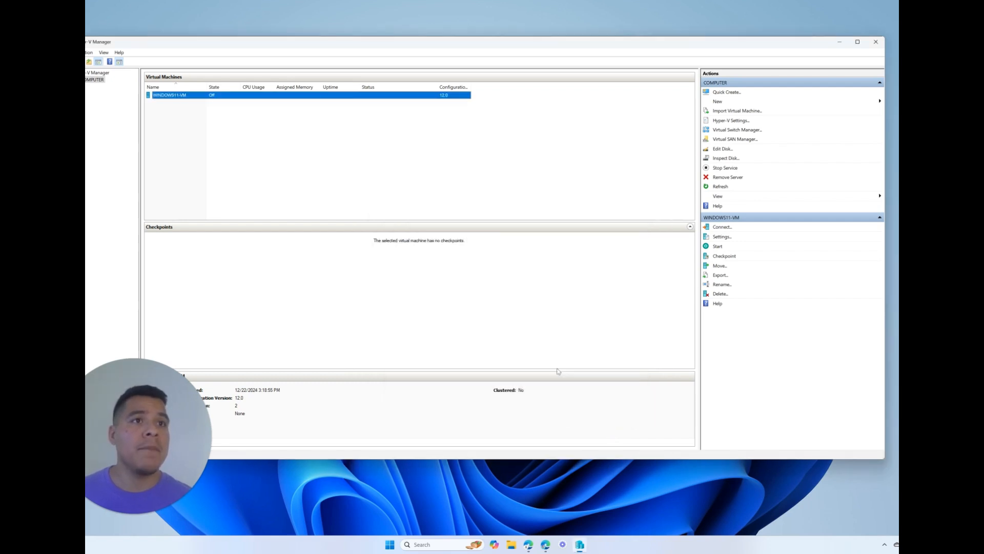
Start WINDOWS11-VM and connect to it to open its console window.
{"action": "right_click", "coordinate": [239, 102]}
{"action": "left_click", "coordinate": [265, 132]}
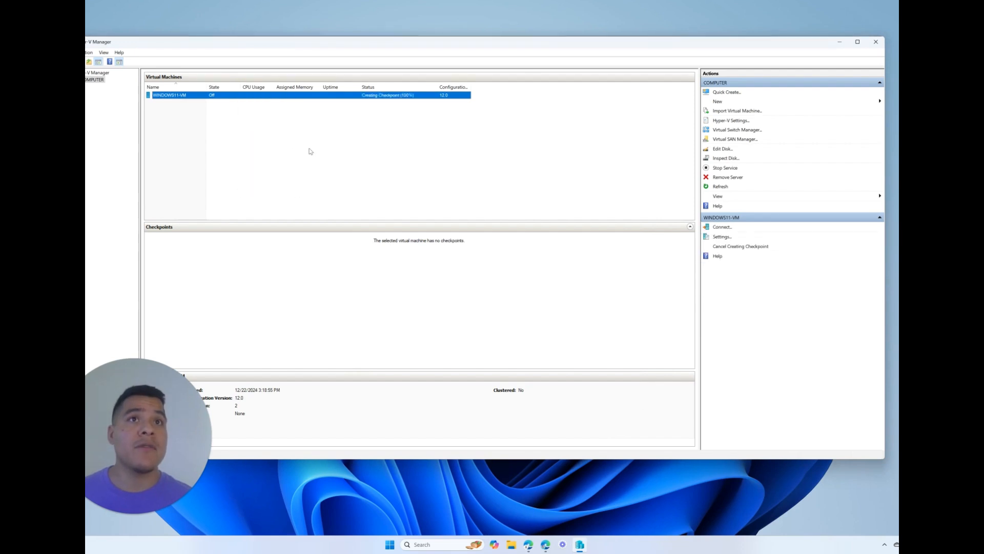
{"action": "right_click", "coordinate": [311, 101]}
{"action": "left_click", "coordinate": [331, 103]}
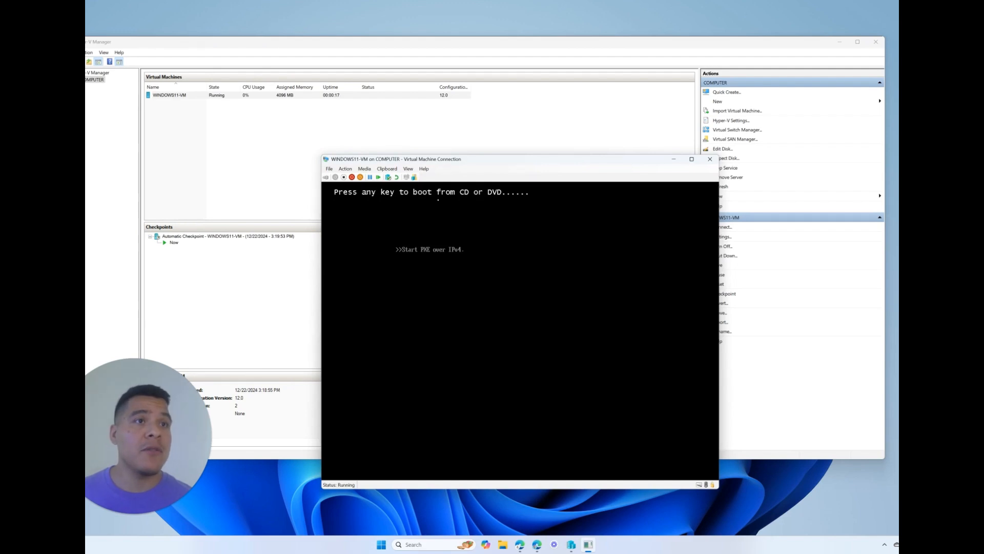
Restart the virtual machine from its connection window and boot it from the CD or DVD.
{"action": "left_click", "coordinate": [345, 168]}
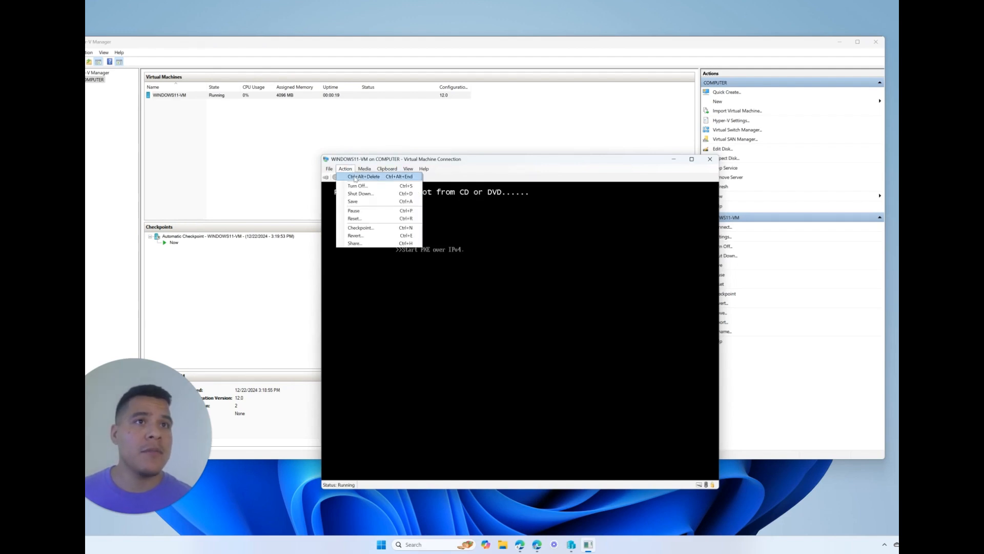
{"action": "left_click", "coordinate": [358, 185]}
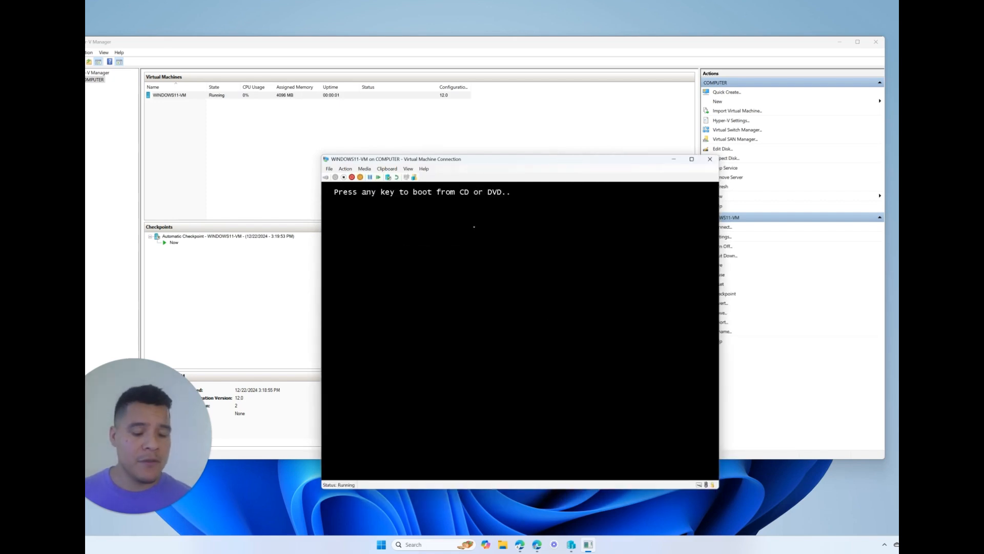
{"action": "key", "text": "Return"}
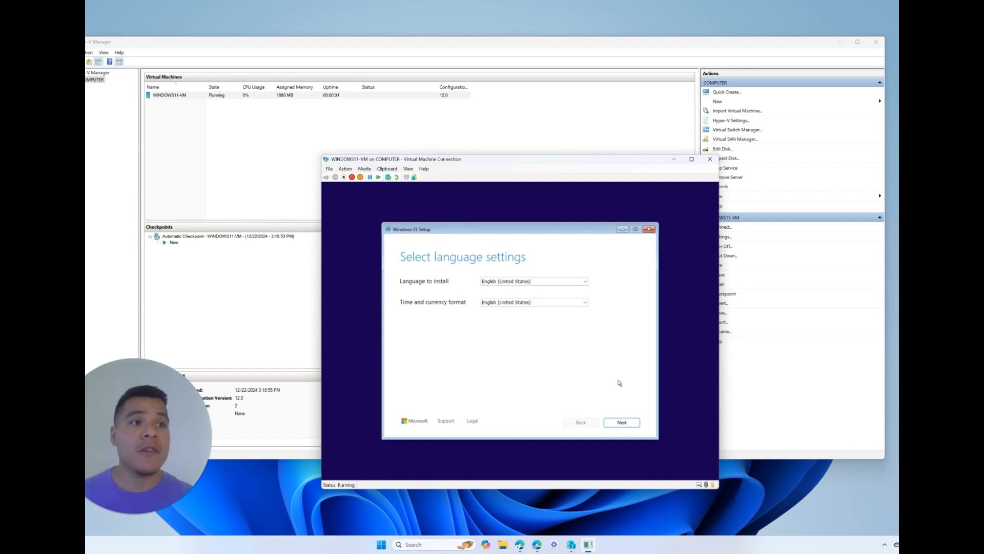
Accept English (United States) and the US keyboard, and choose Install Windows 11 with agreement to delete everything.
{"action": "left_click", "coordinate": [621, 422]}
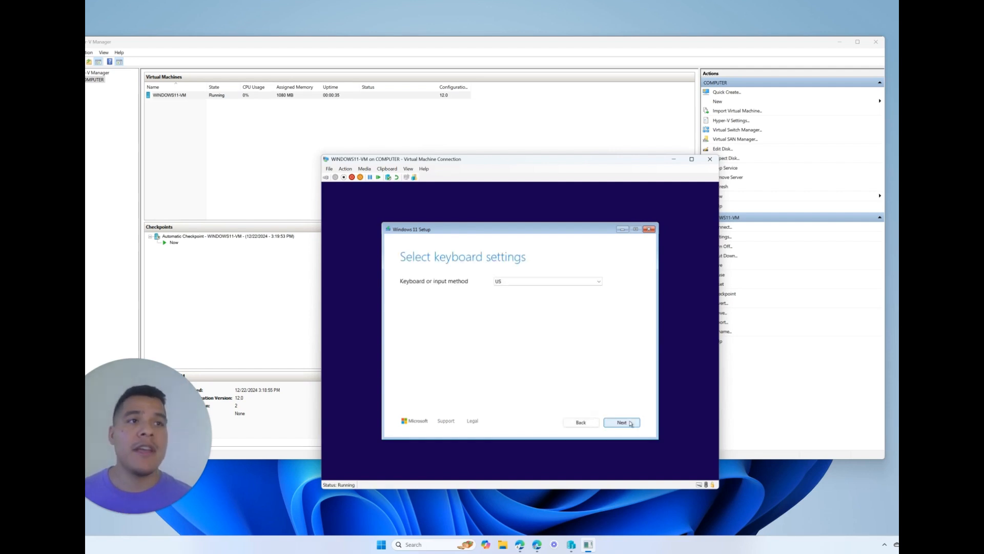
{"action": "left_click", "coordinate": [622, 422]}
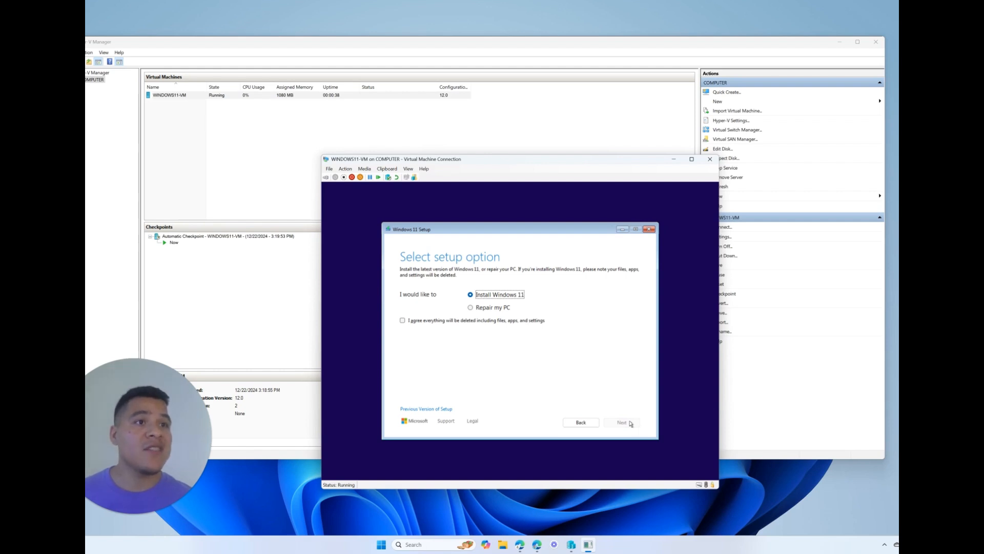
{"action": "left_click", "coordinate": [403, 322]}
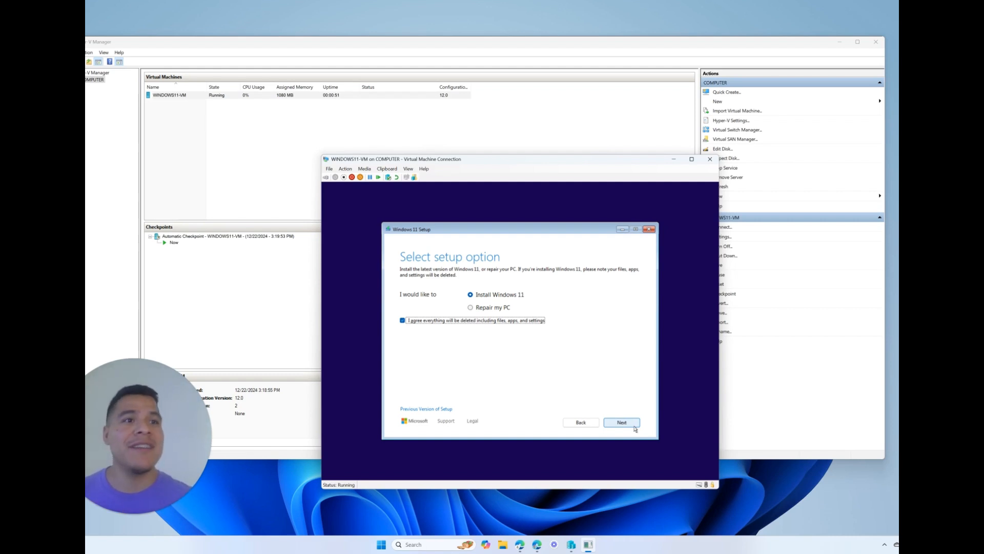
{"action": "left_click", "coordinate": [635, 428]}
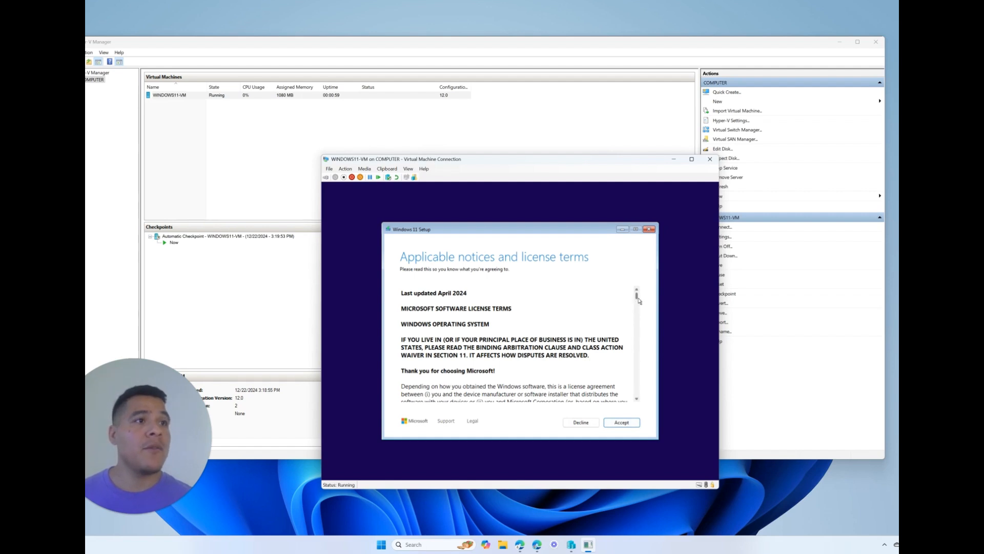
Accept the license terms and start installing Windows 11 Enterprise Evaluation on Disk 0 Unallocated Space.
{"action": "scroll", "coordinate": [639, 335], "scroll_direction": "down", "scroll_amount": 10}
{"action": "scroll", "coordinate": [639, 334], "scroll_direction": "up", "scroll_amount": 15}
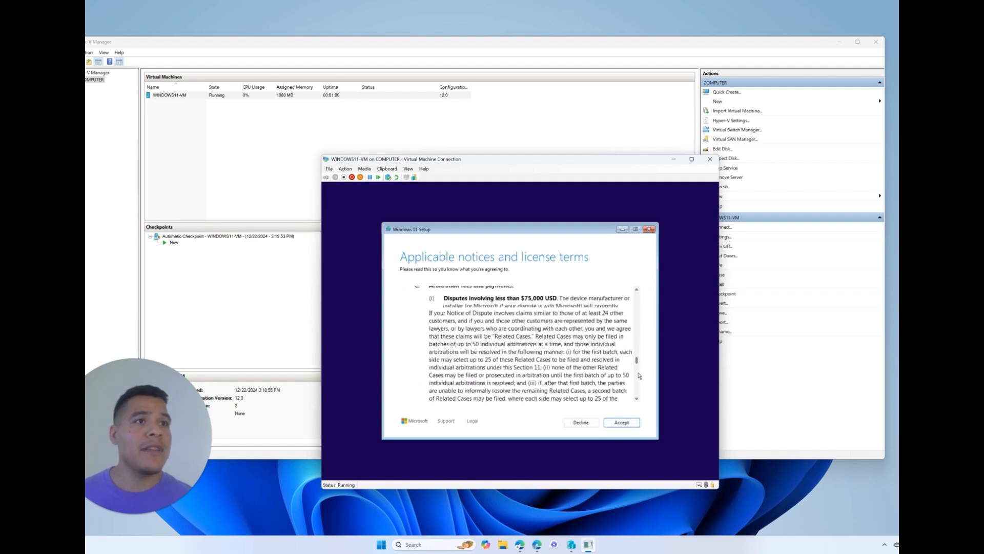
{"action": "left_click", "coordinate": [636, 424]}
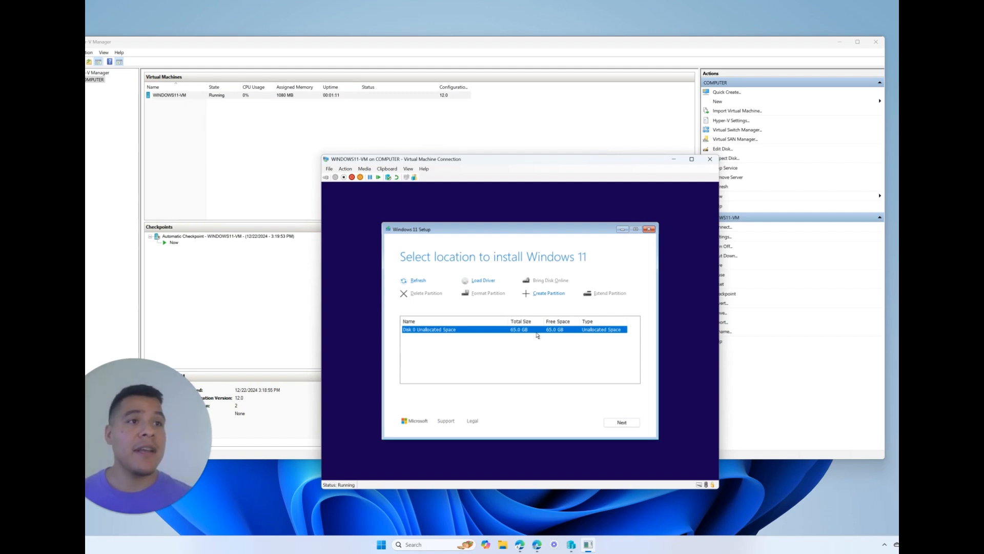
{"action": "left_click", "coordinate": [632, 426]}
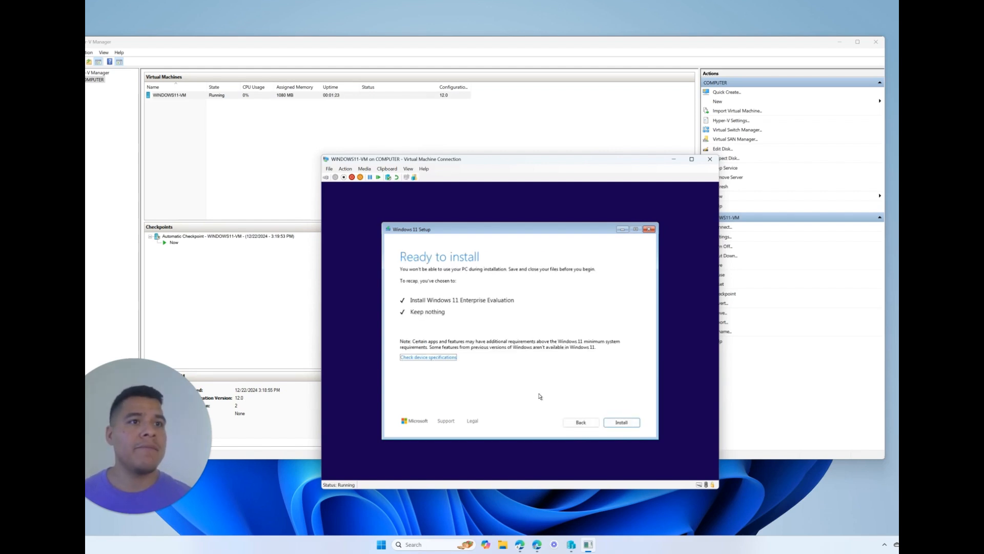
{"action": "left_click", "coordinate": [621, 423]}
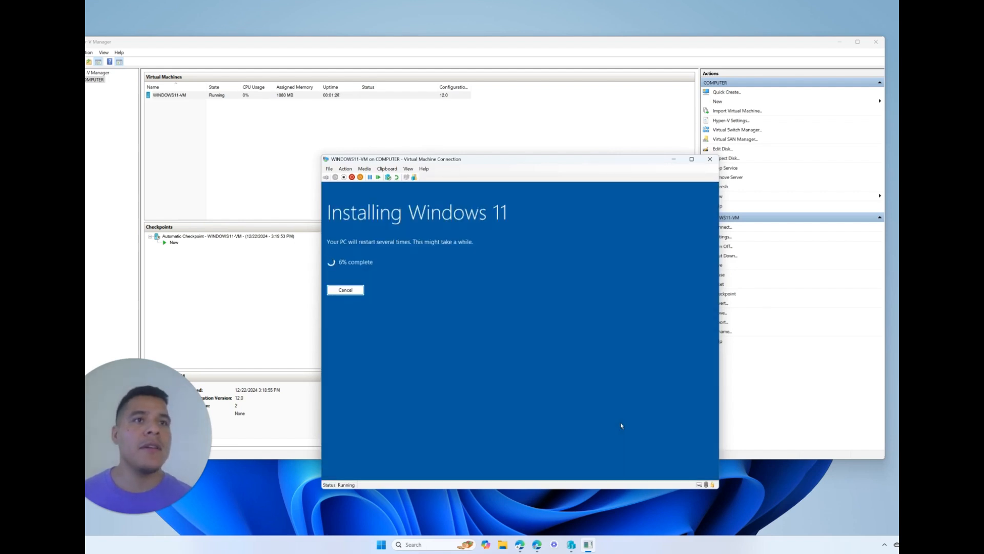